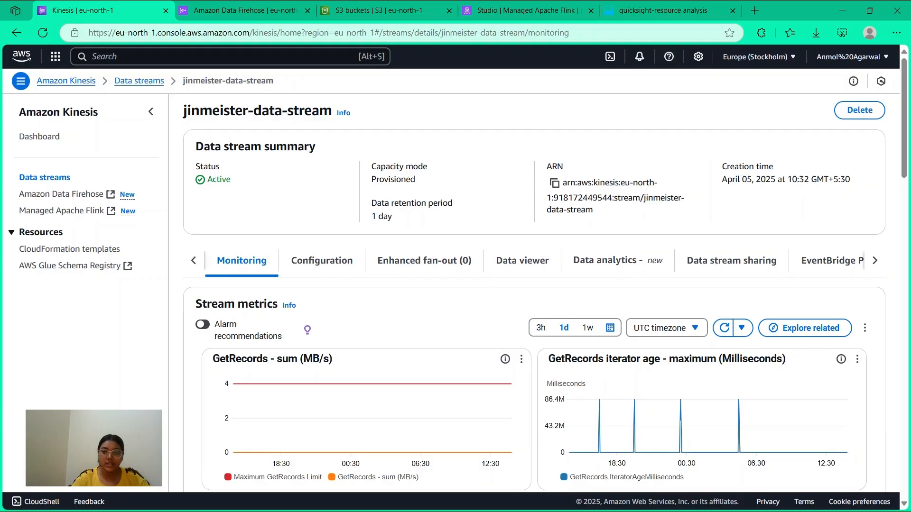
Review the monitoring metrics of jinmeister-data-stream, from GetRecords through incoming data and PutRecord
scroll(339, 335, "down", 1)
scroll(340, 335, "up", 1)
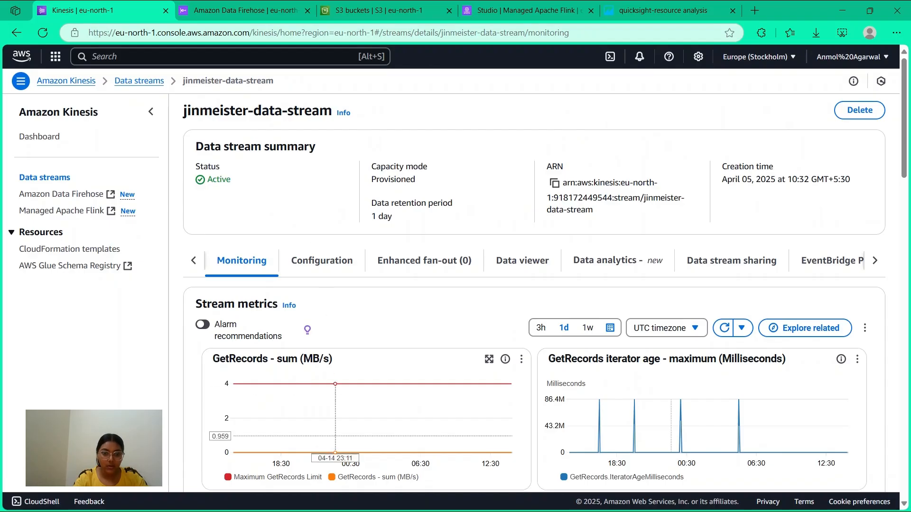
scroll(319, 372, "down", 3)
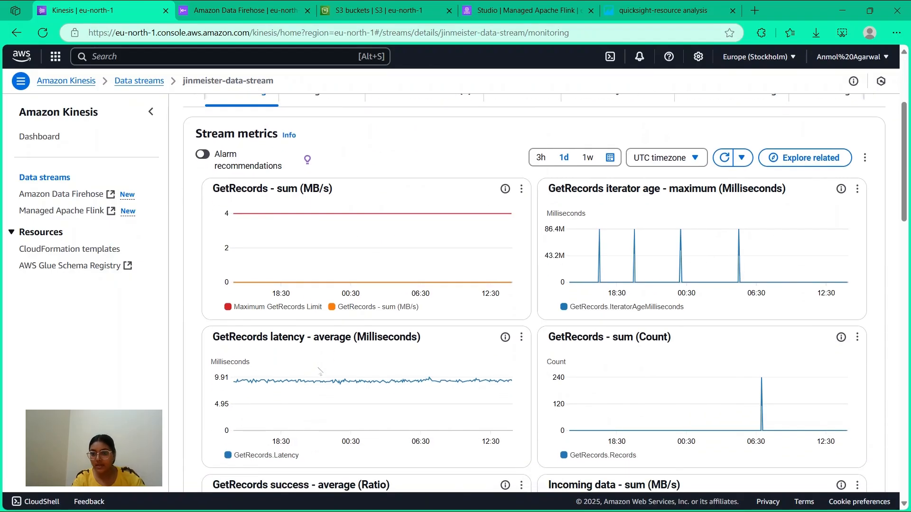
scroll(319, 371, "down", 5)
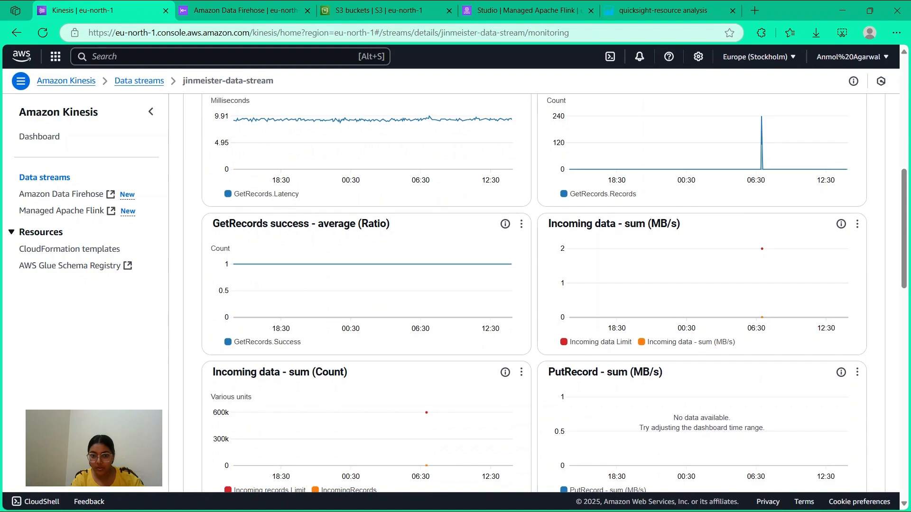
scroll(451, 286, "up", 8)
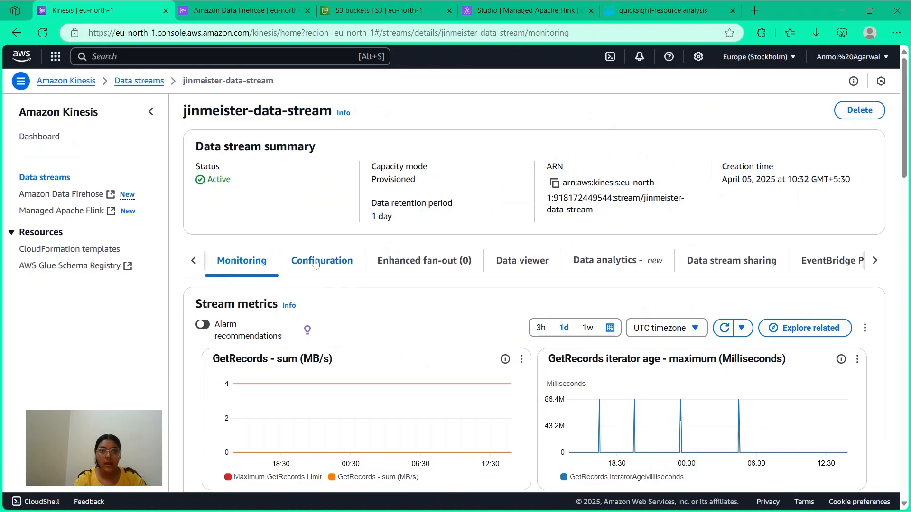
Examine the jinestier_SDC_Firehose stream's configuration in Amazon Data Firehose, covering source, record transformation and S3 destination settings
left_click(232, 4)
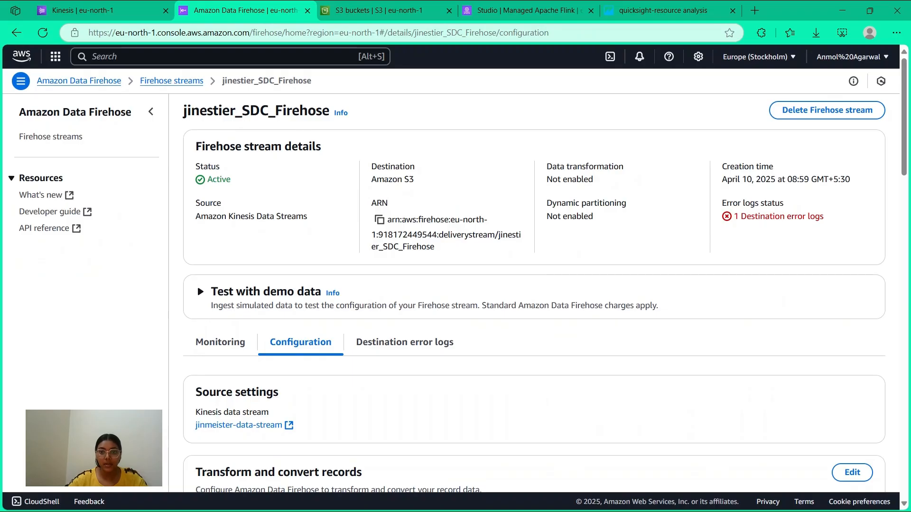
scroll(536, 284, "down", 5)
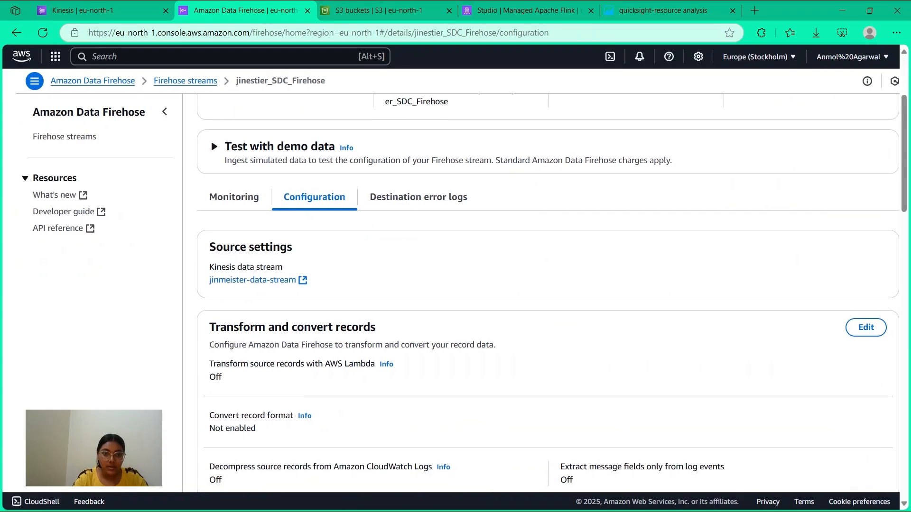
scroll(278, 287, "down", 1)
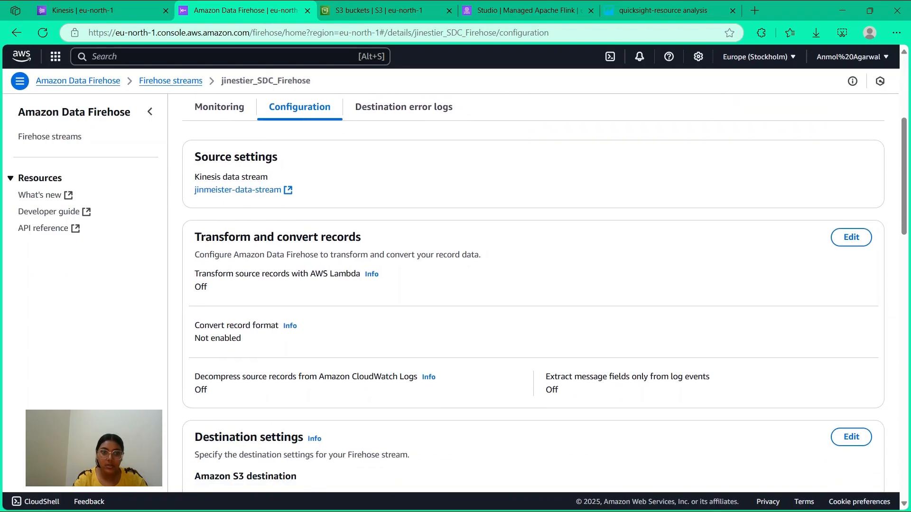
scroll(278, 287, "down", 1)
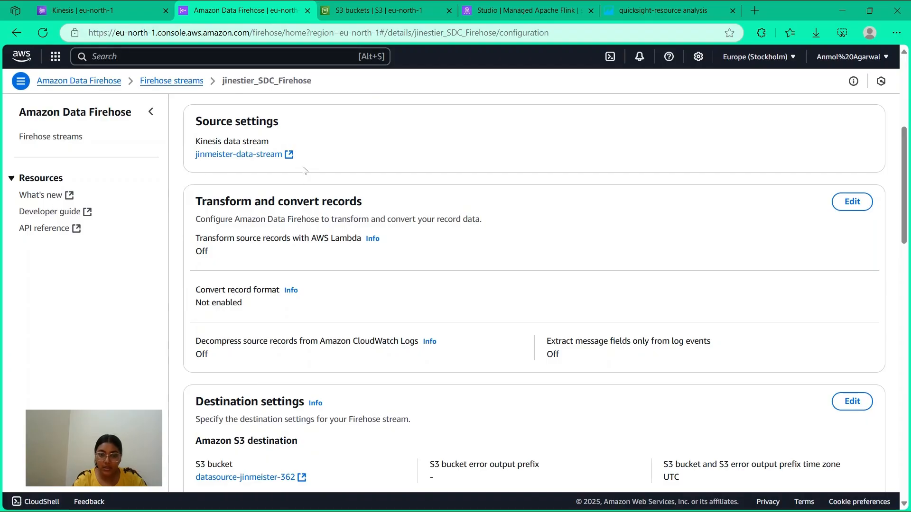
scroll(305, 173, "down", 1)
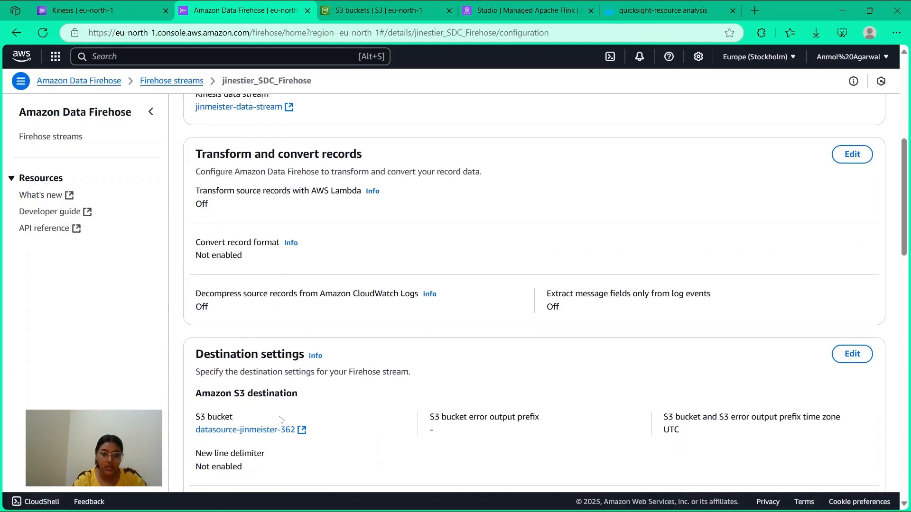
scroll(534, 293, "up", 1)
scroll(534, 293, "down", 1)
scroll(534, 292, "up", 1)
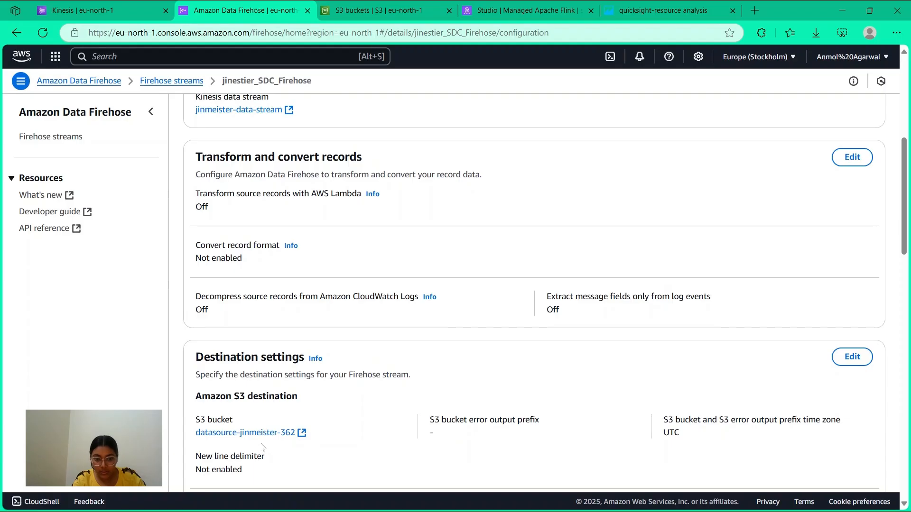
scroll(323, 390, "up", 3)
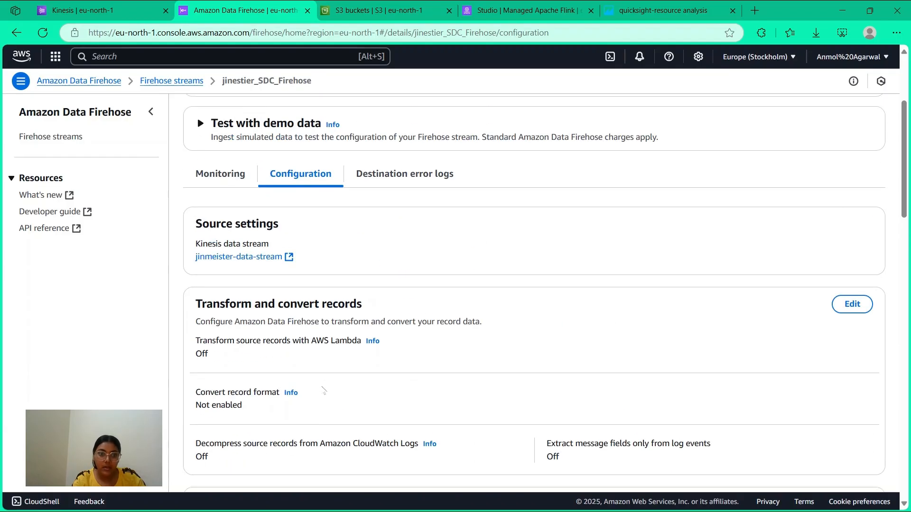
scroll(343, 244, "up", 3)
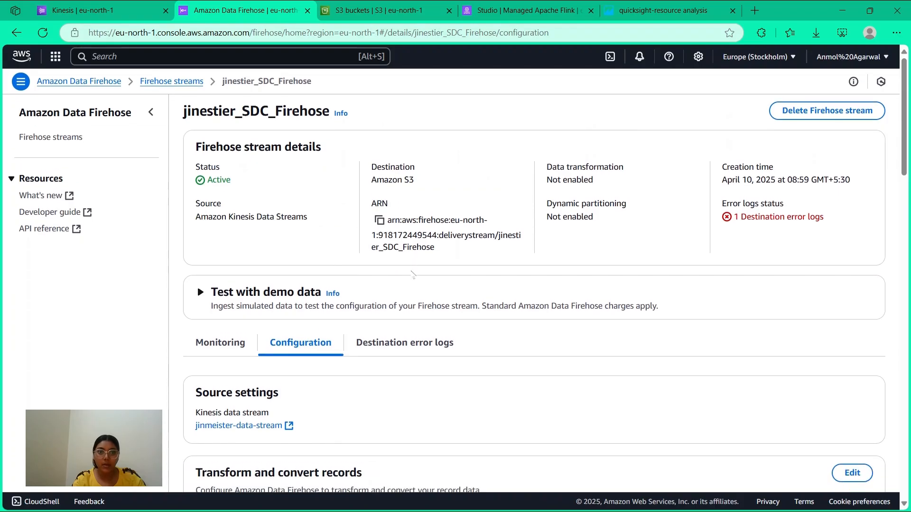
Open the feedback folder of the datasource-jinmeister-362 bucket in Amazon S3 to view its stored files
left_click(387, 6)
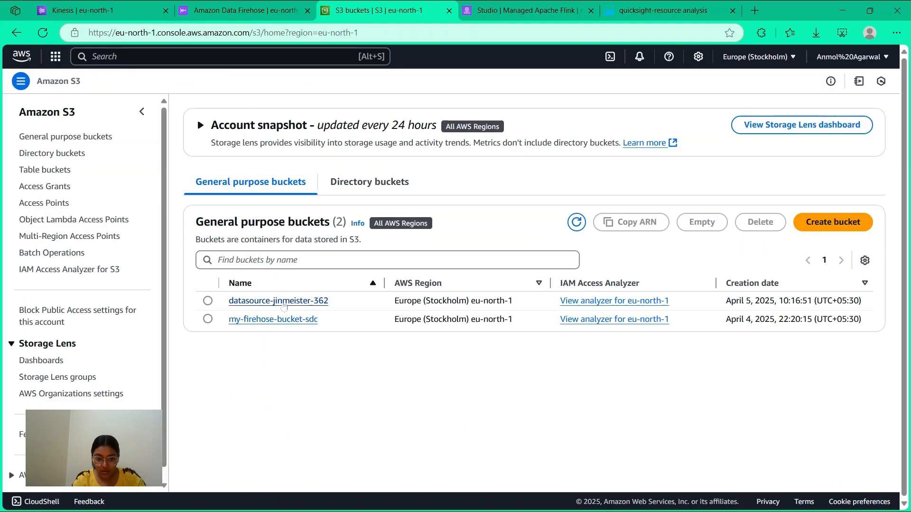
left_click(283, 302)
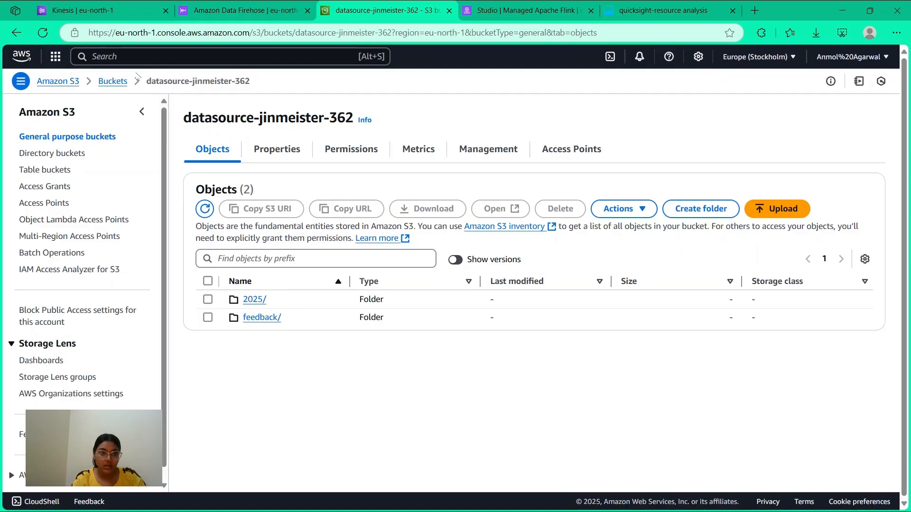
left_click(122, 82)
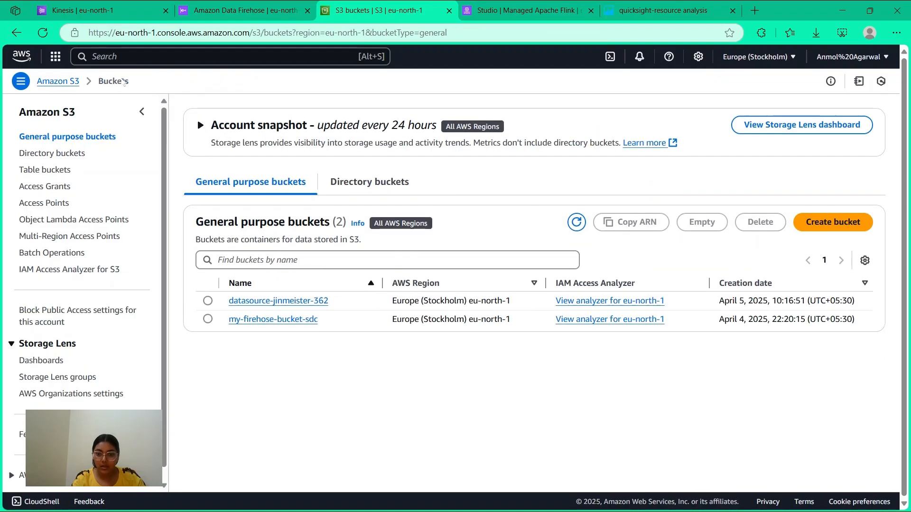
left_click(265, 301)
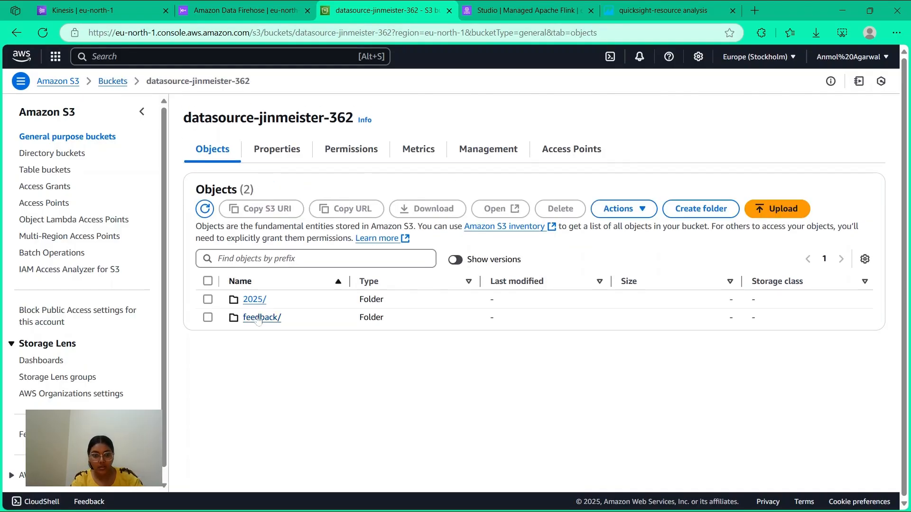
left_click(259, 318)
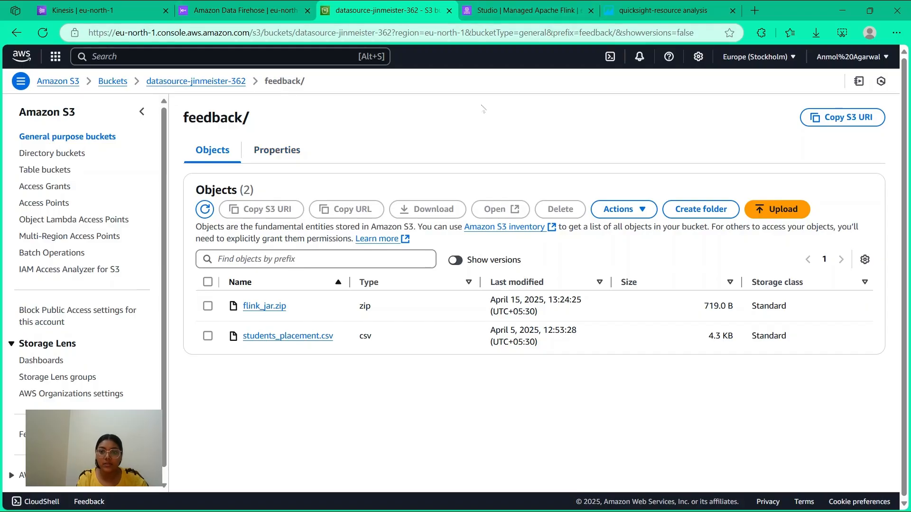
View the Studio notebooks list in Managed Apache Flink and return to the top level of the datasource-jinmeister-362 bucket
left_click(533, 7)
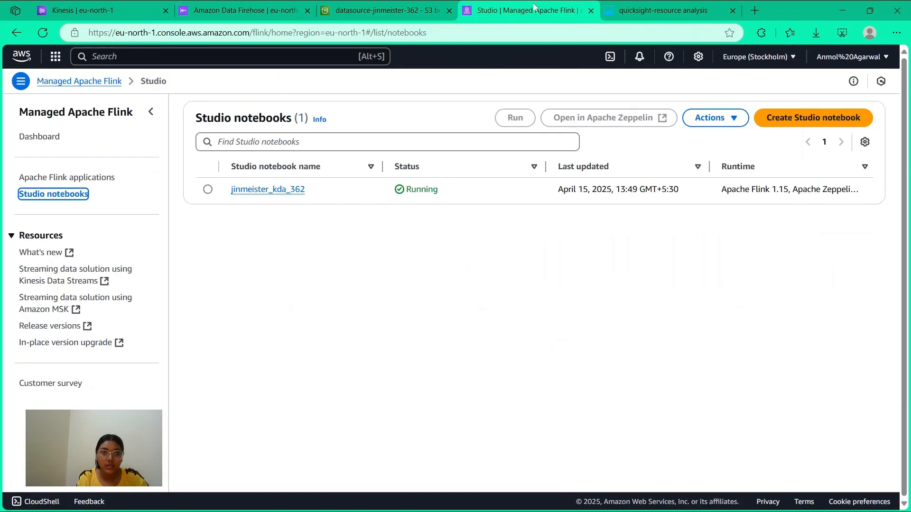
left_click(405, 14)
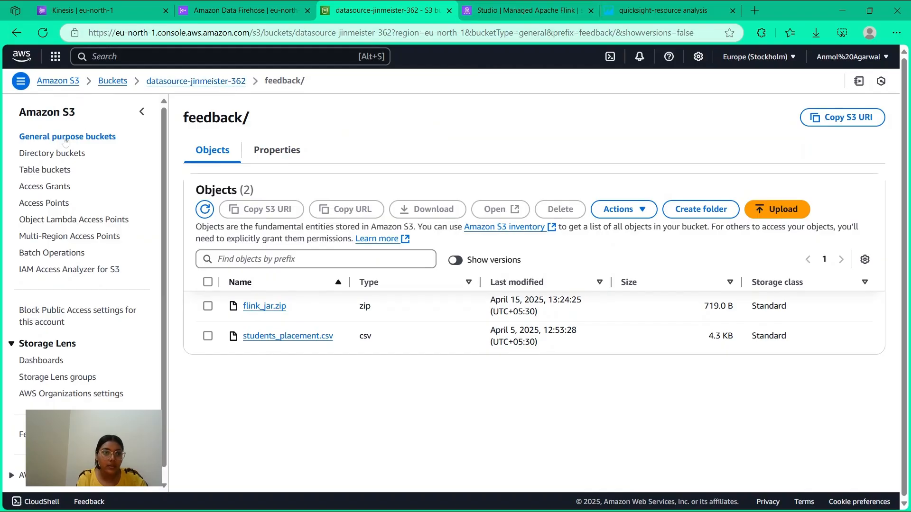
left_click(215, 82)
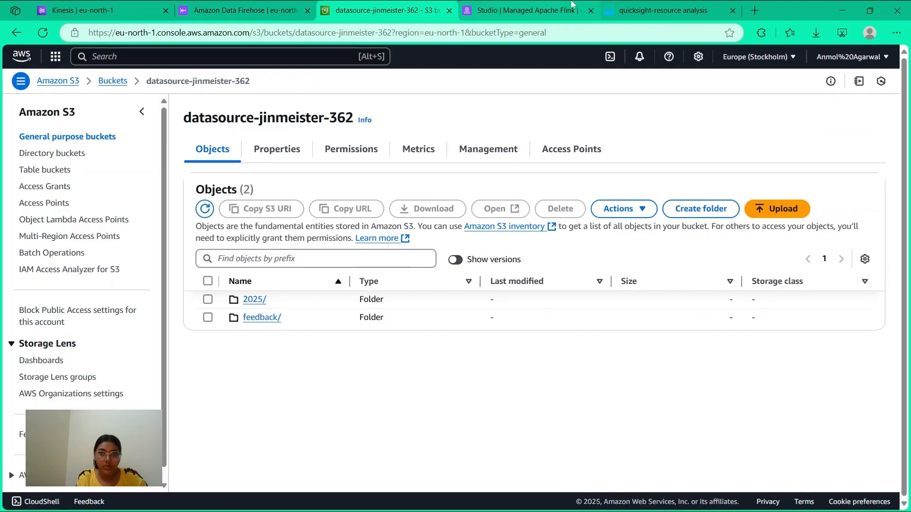
Open the jinmeister_kda_362 Studio notebook in Apache Zeppelin and bring up its student_placement_analysis note
left_click(552, 10)
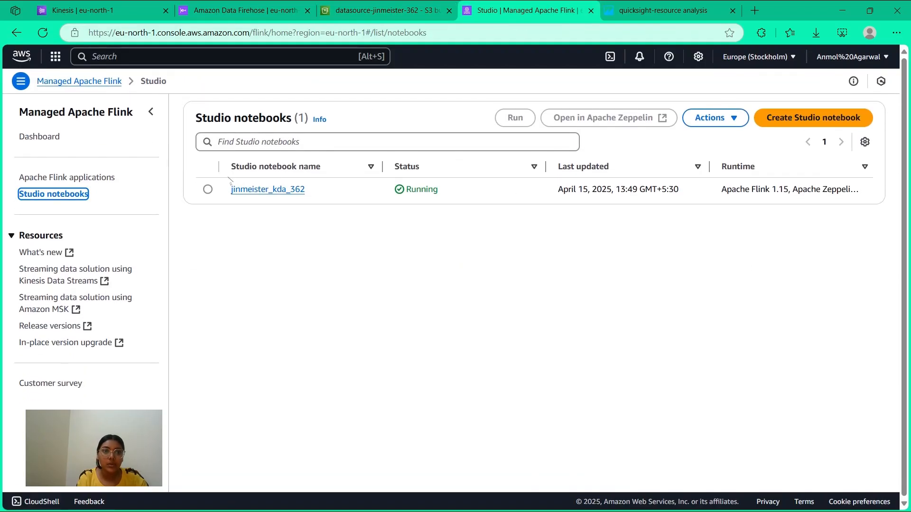
left_click(42, 137)
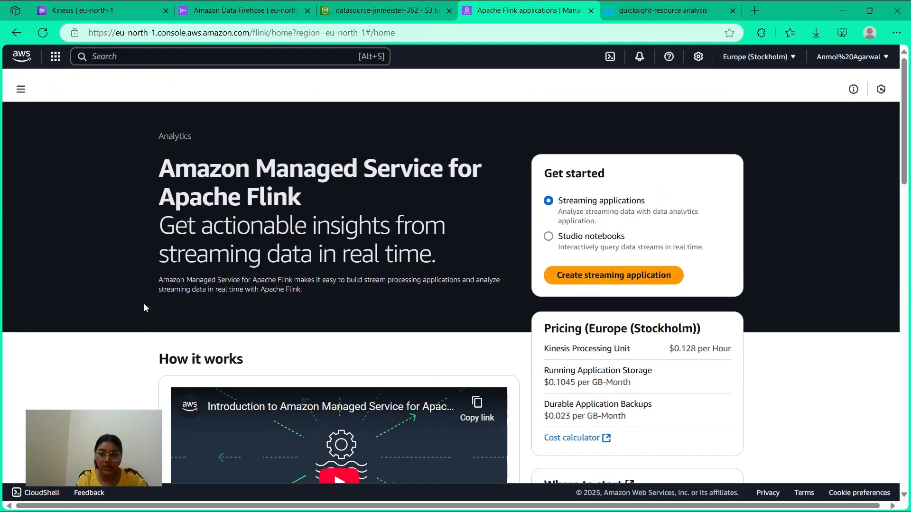
left_click(17, 33)
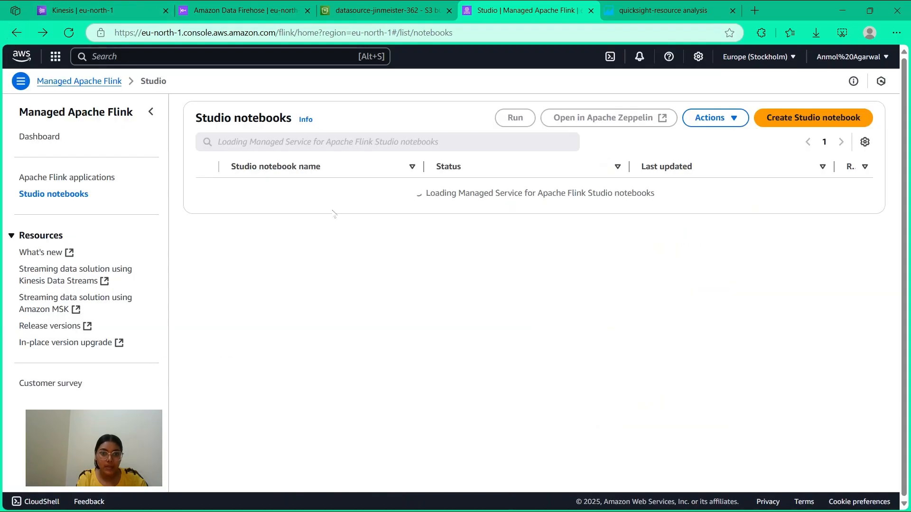
left_click(281, 190)
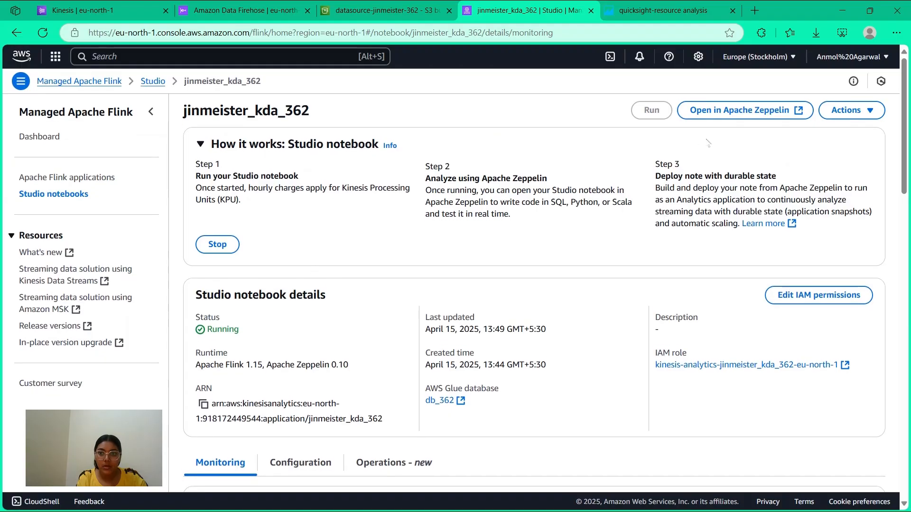
left_click(157, 84)
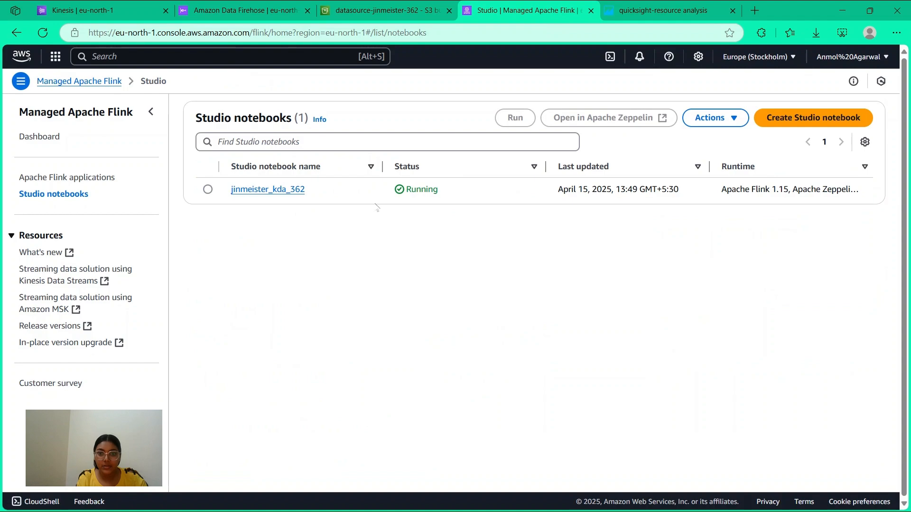
left_click(287, 191)
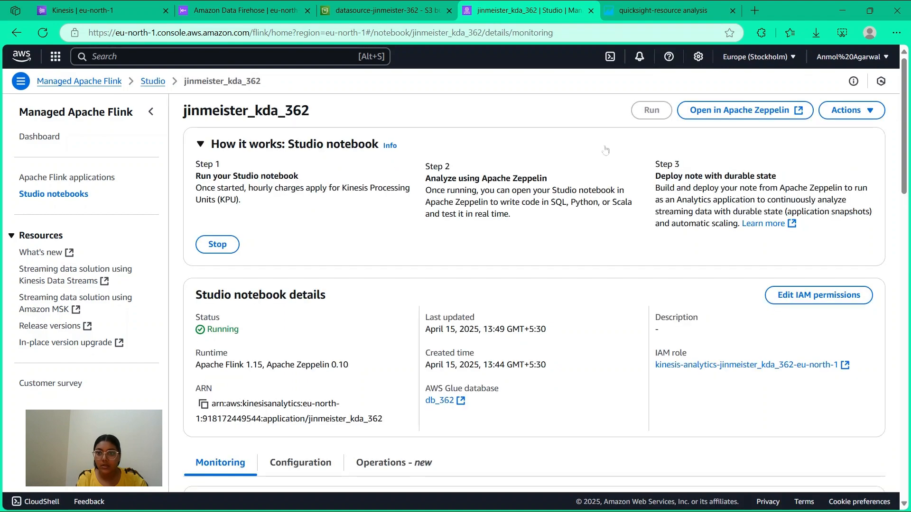
left_click(746, 112)
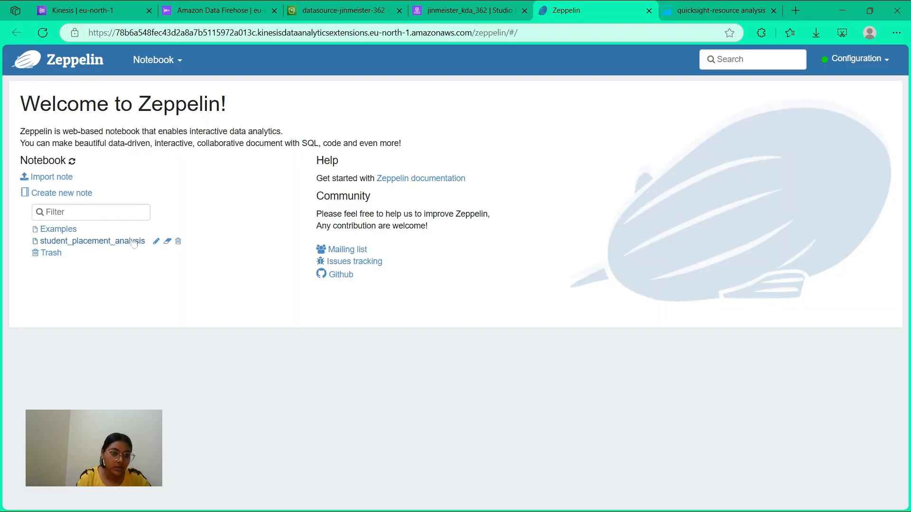
left_click(85, 241)
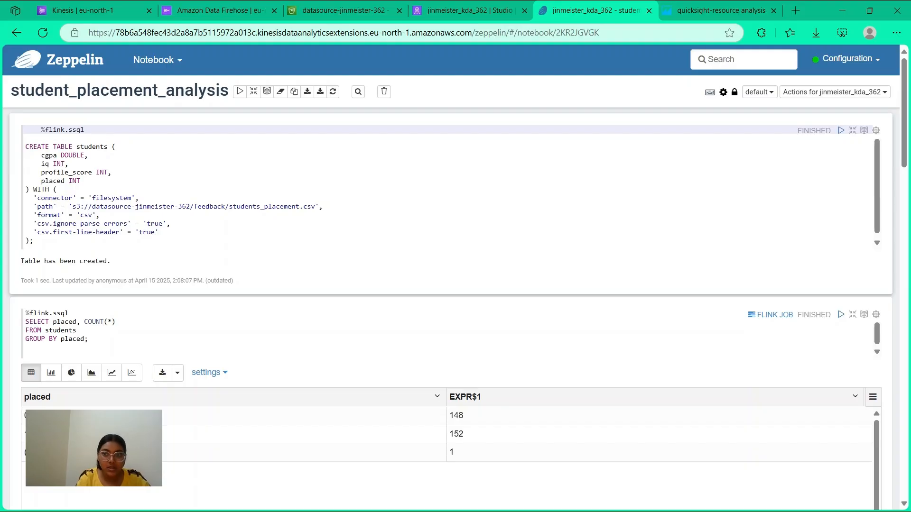
Examine the Flink SQL paragraph that creates the students table from students_placement.csv in S3
scroll(455, 285, "down", 2)
scroll(455, 285, "up", 2)
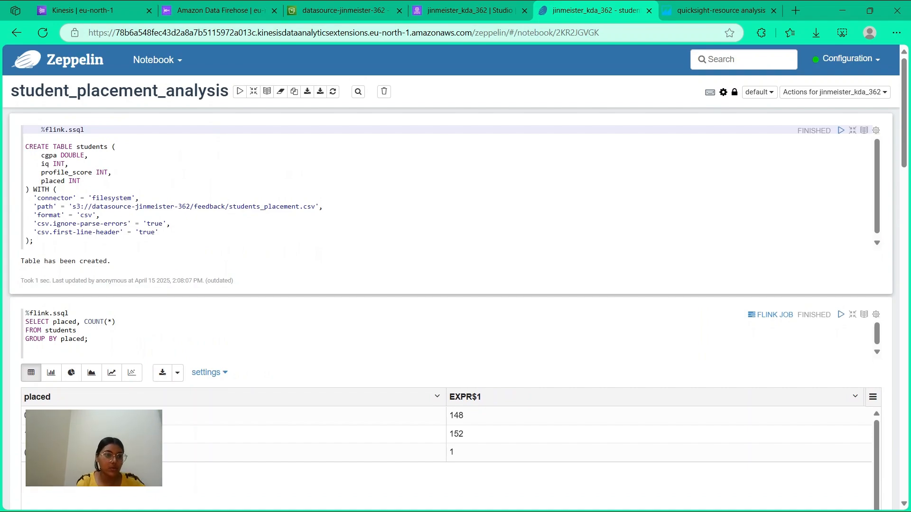
scroll(455, 284, "down", 3)
scroll(455, 284, "up", 3)
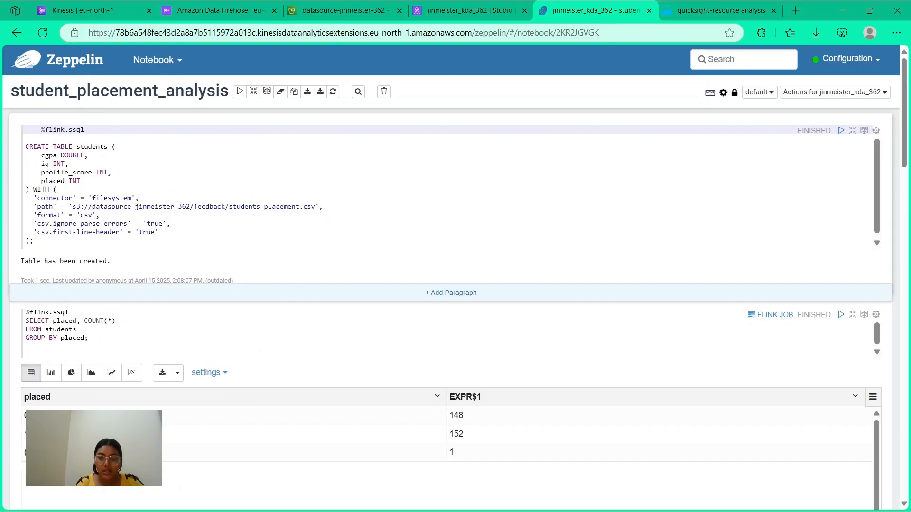
scroll(109, 233, "up", 1)
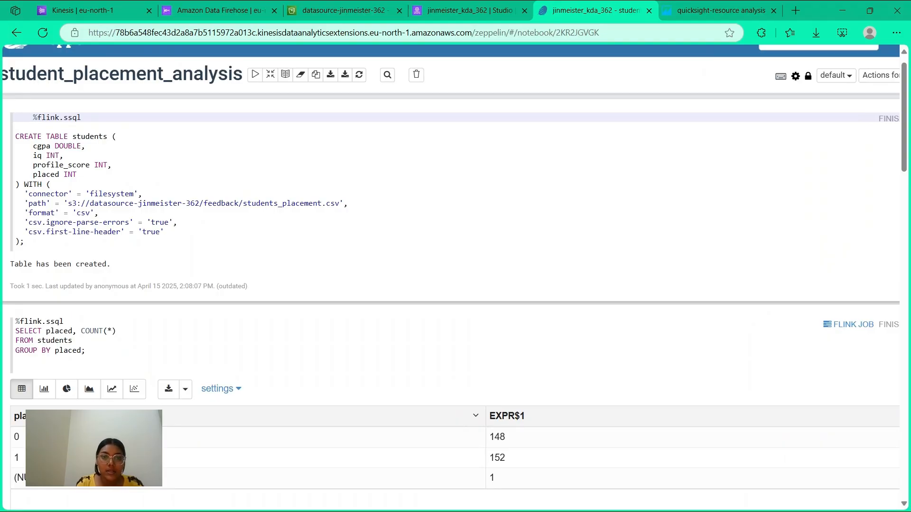
scroll(109, 233, "down", 1)
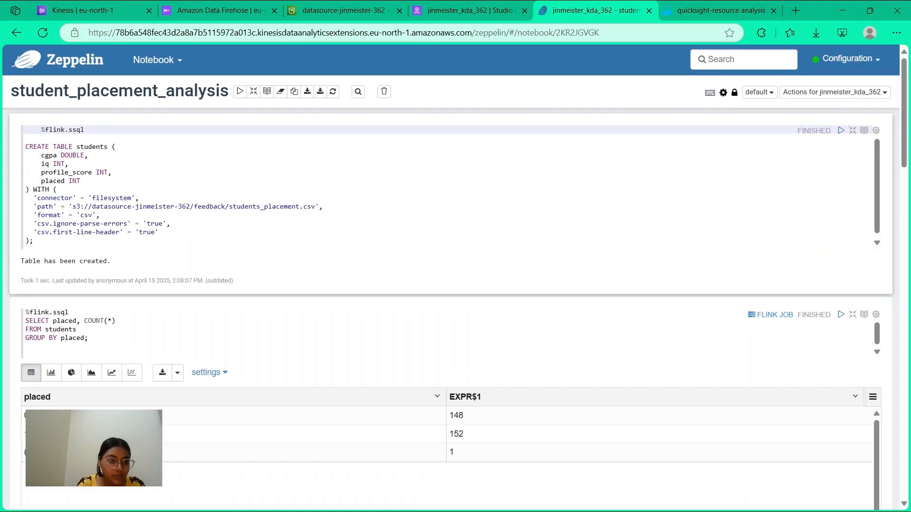
Examine the query that counts students grouped by placed, together with its results table
scroll(455, 274, "down", 3)
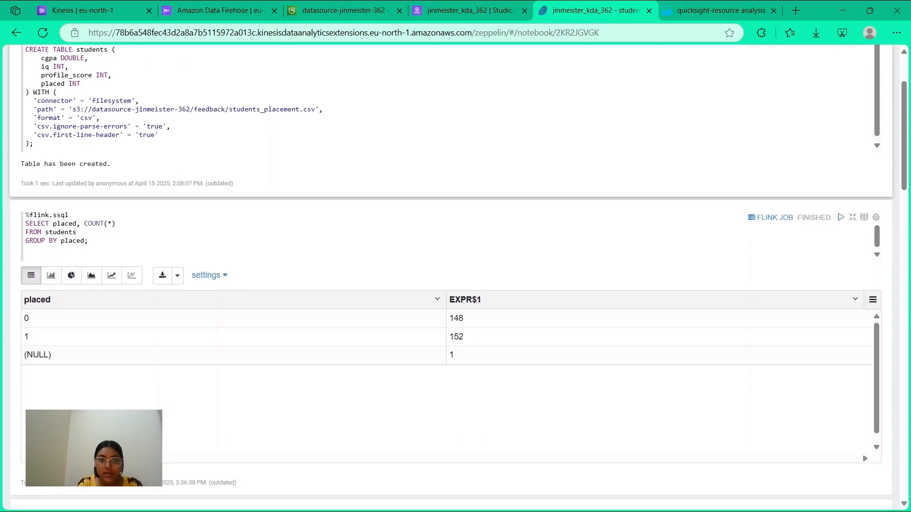
scroll(175, 252, "up", 1)
scroll(175, 252, "up", 1)
scroll(176, 251, "down", 1)
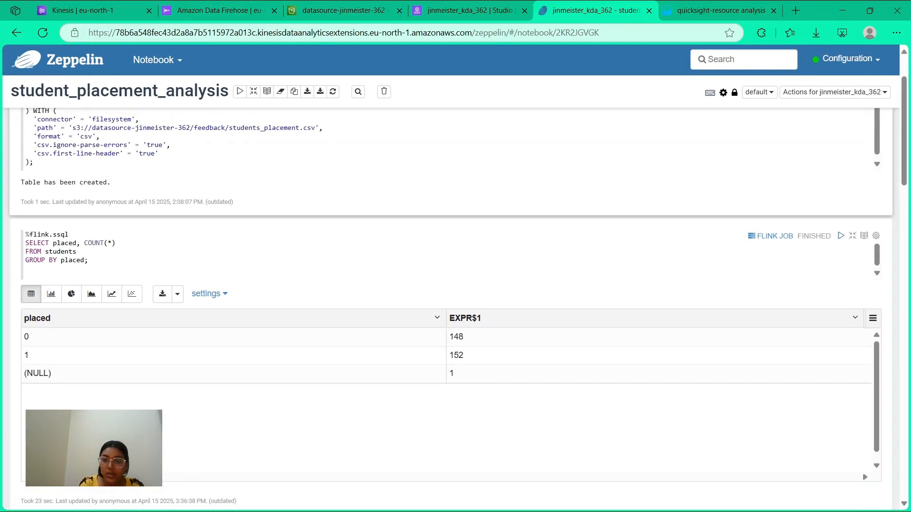
scroll(517, 299, "down", 1)
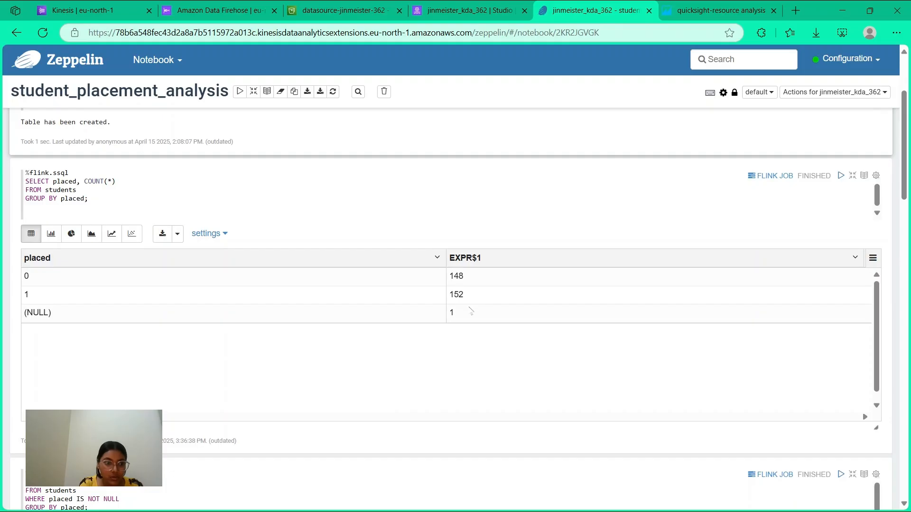
Examine the query counting non-null placed values and the query calculating each placed group's percentage, with their results tables
scroll(344, 446, "down", 3)
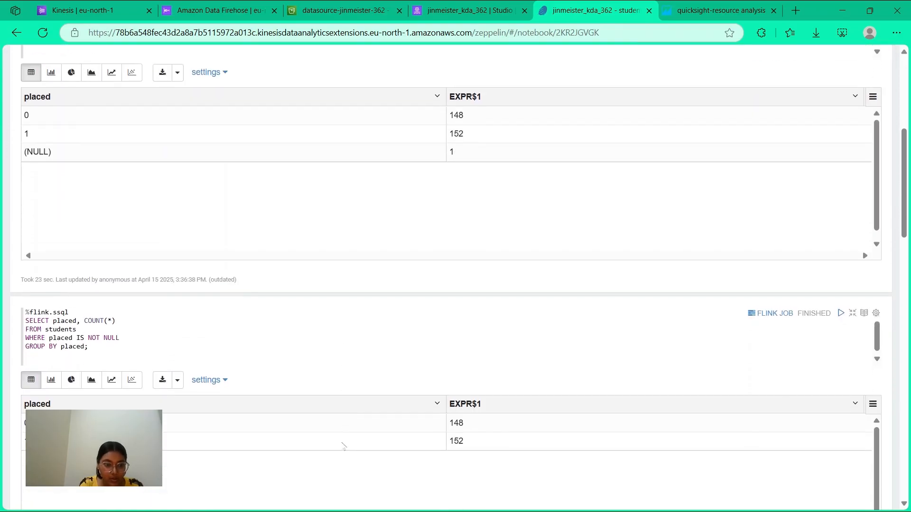
scroll(257, 274, "down", 2)
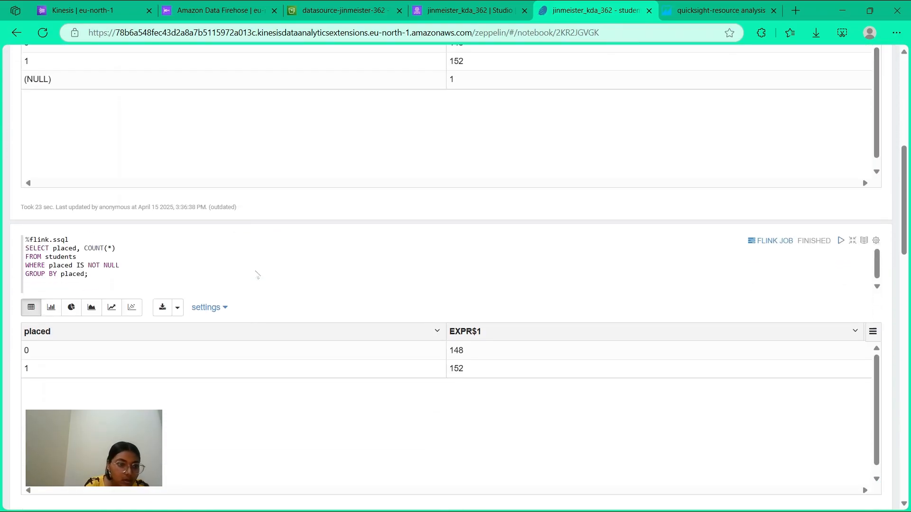
scroll(257, 274, "down", 1)
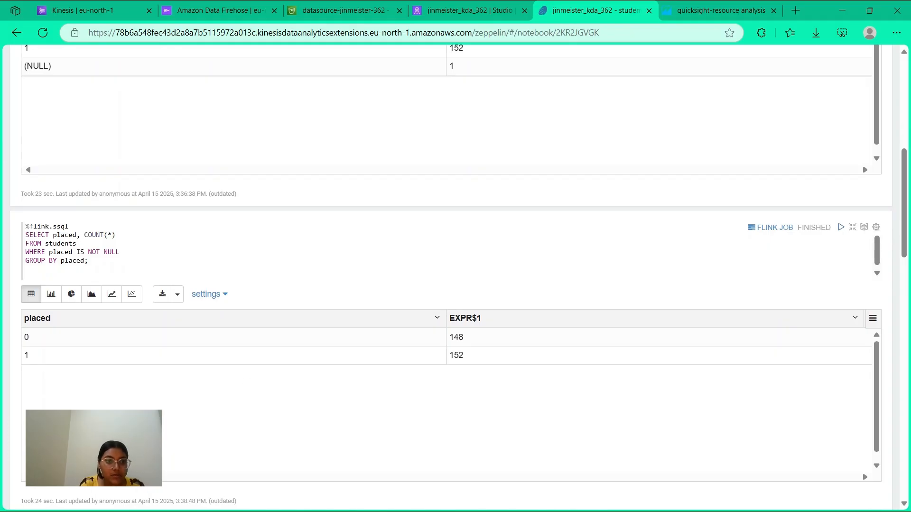
scroll(228, 319, "down", 5)
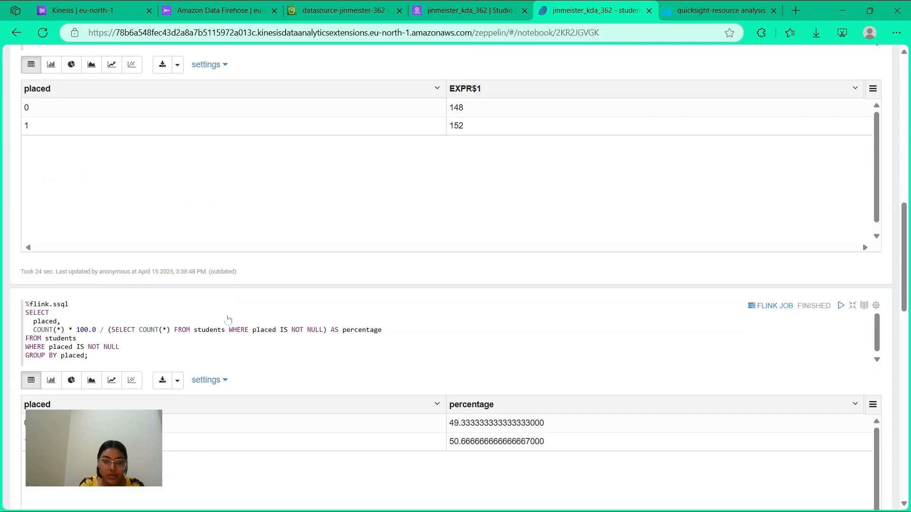
scroll(228, 319, "down", 2)
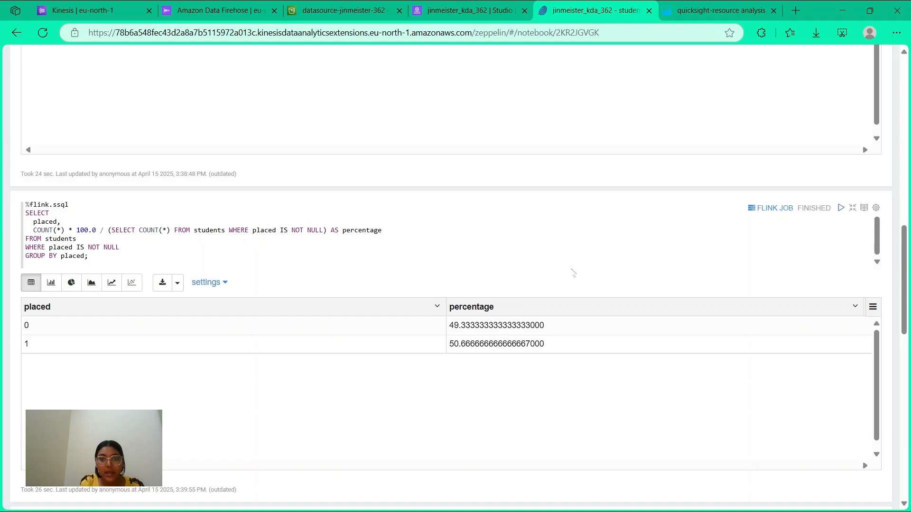
Examine the query that averages cgpa for each placed group, together with its results table
scroll(573, 273, "down", 3)
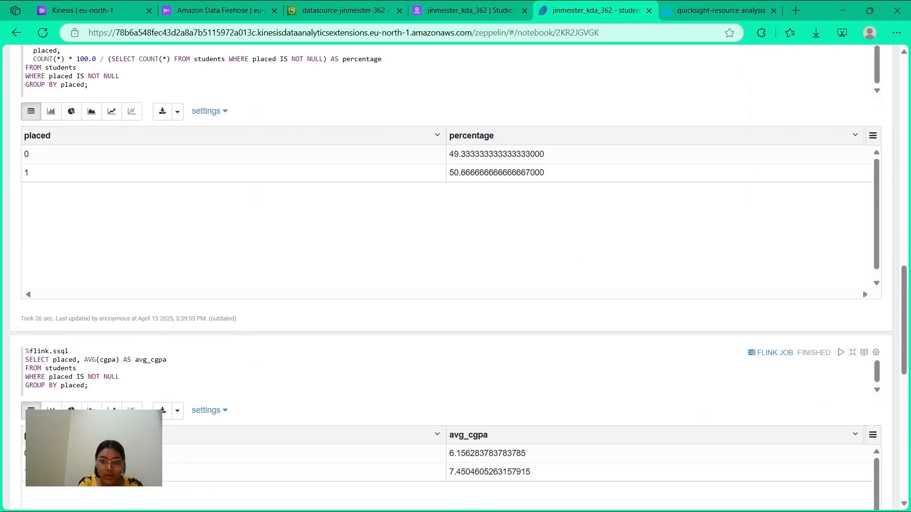
scroll(572, 273, "down", 2)
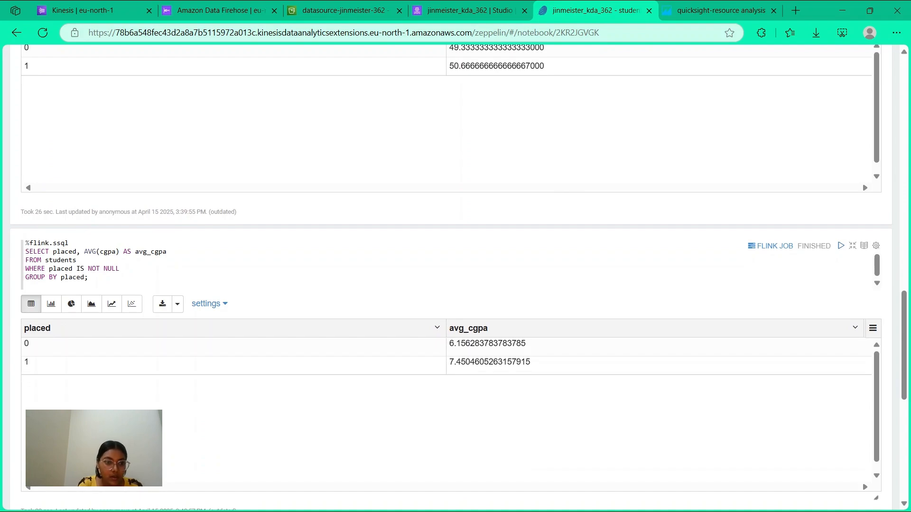
scroll(452, 212, "down", 1)
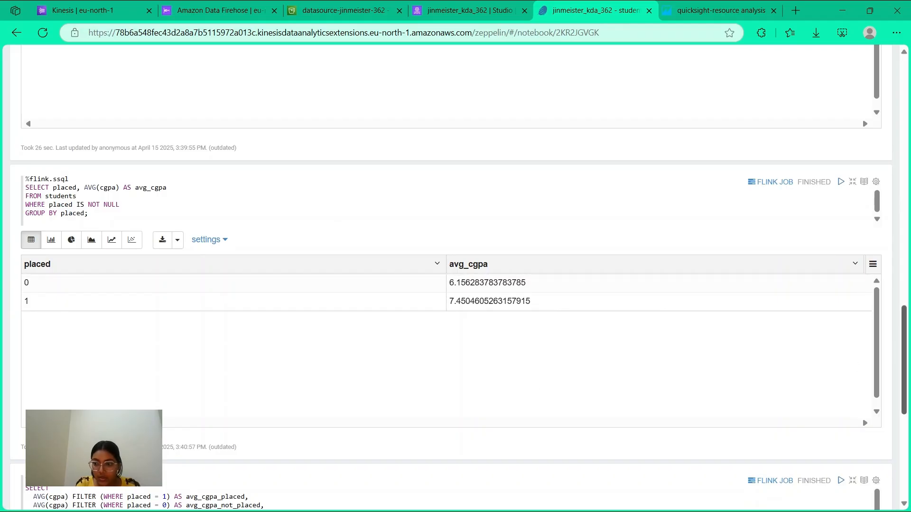
Examine the query comparing average cgpa, iq and profile_score of placed and unplaced students, and return to the note's first paragraph
left_click_drag(906, 351, 904, 418)
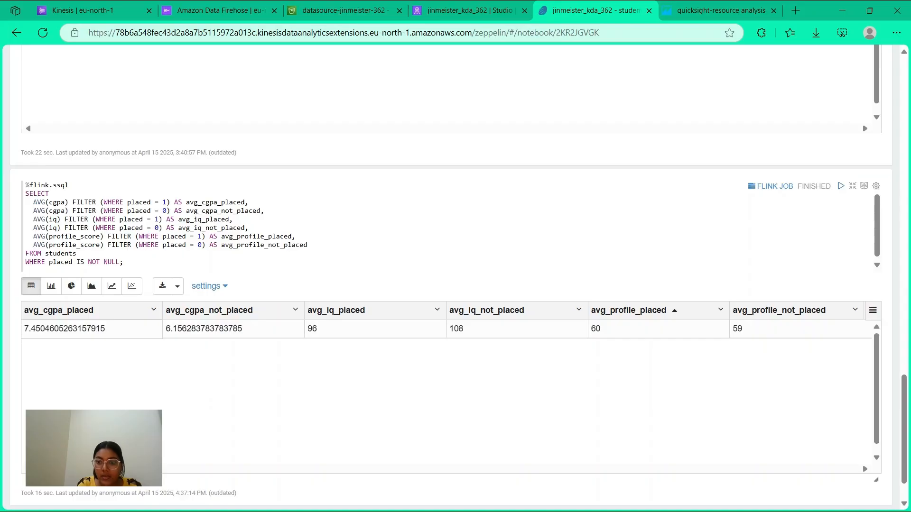
scroll(541, 347, "up", 5)
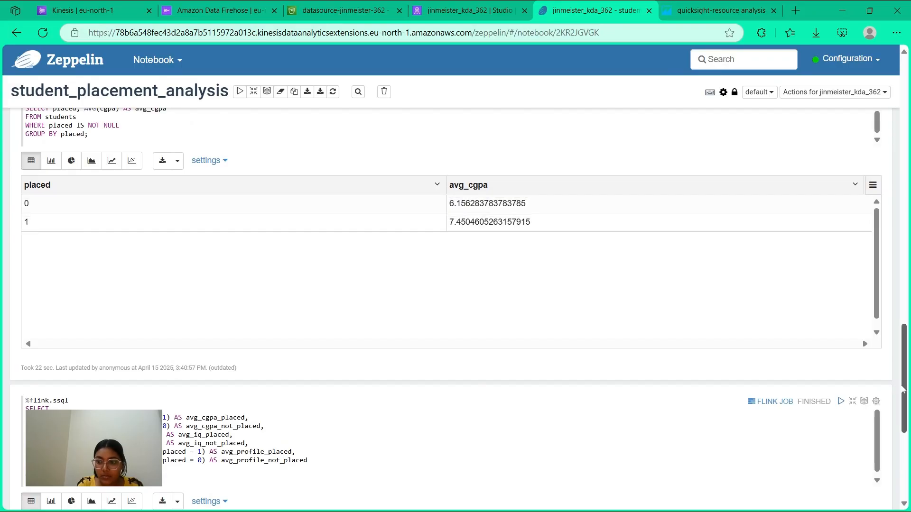
left_click_drag(904, 390, 904, 483)
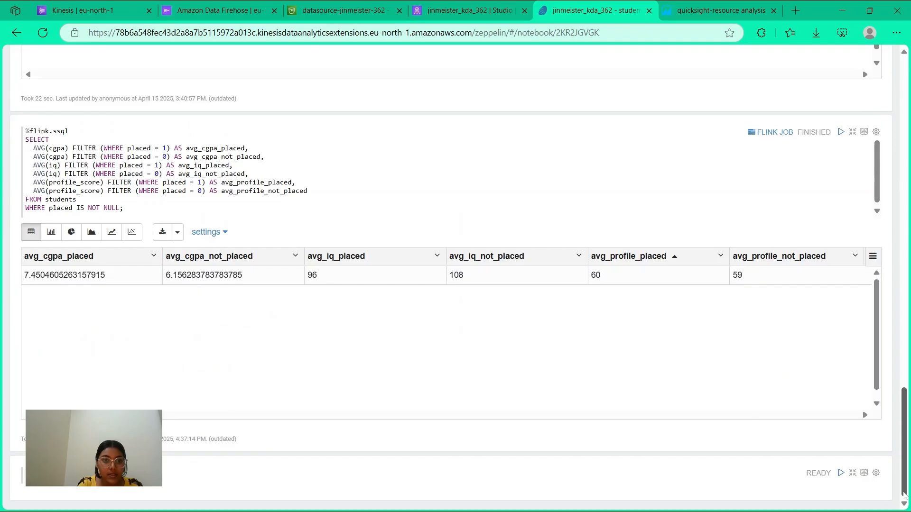
scroll(568, 301, "up", 6)
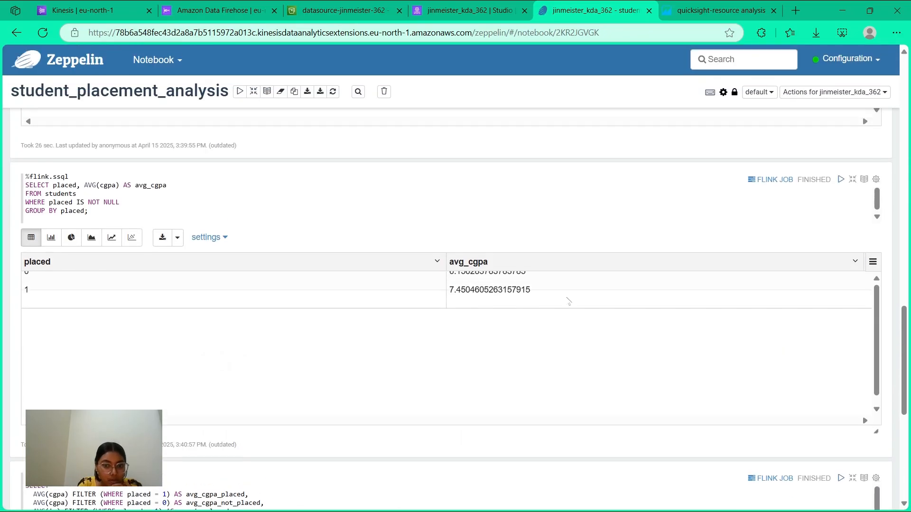
scroll(567, 300, "up", 8)
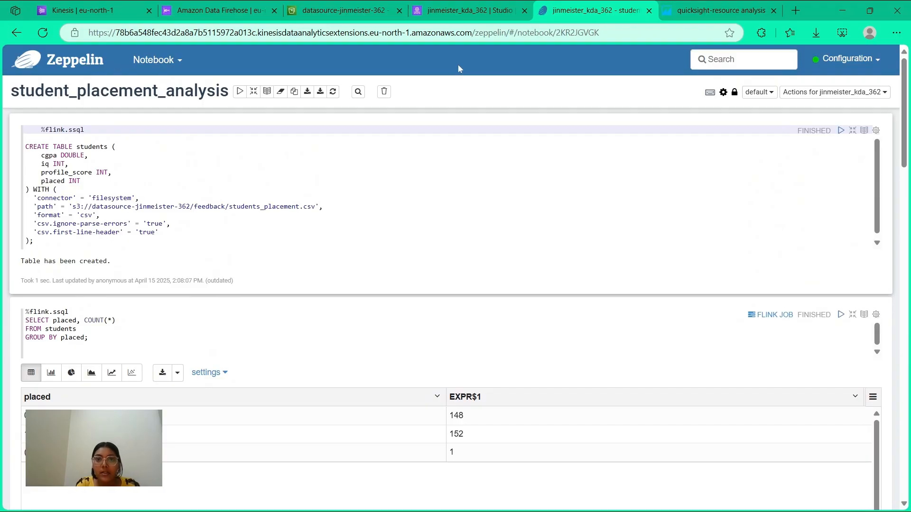
Switch to the quicksight-resource analysis in QuickSight and examine the Sum of Cgpa by Cgpa pie chart and its full legend
left_click(711, 6)
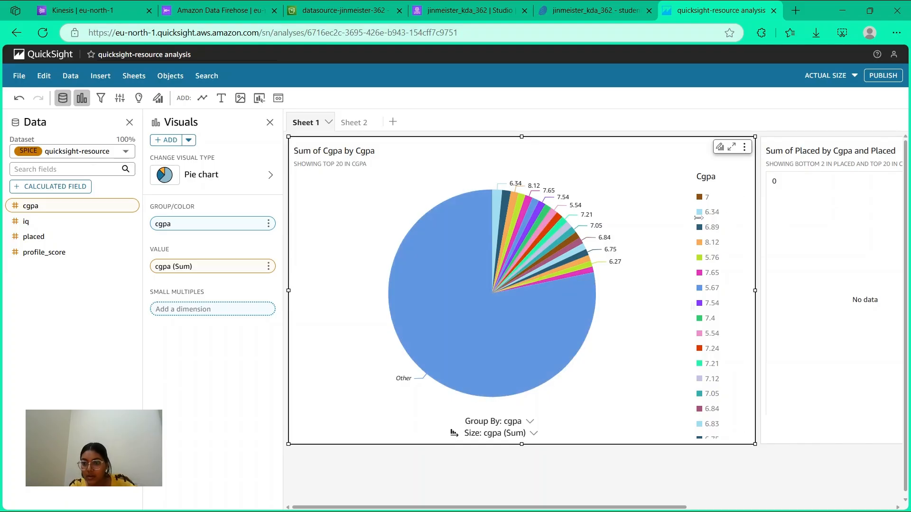
scroll(716, 372, "down", 2)
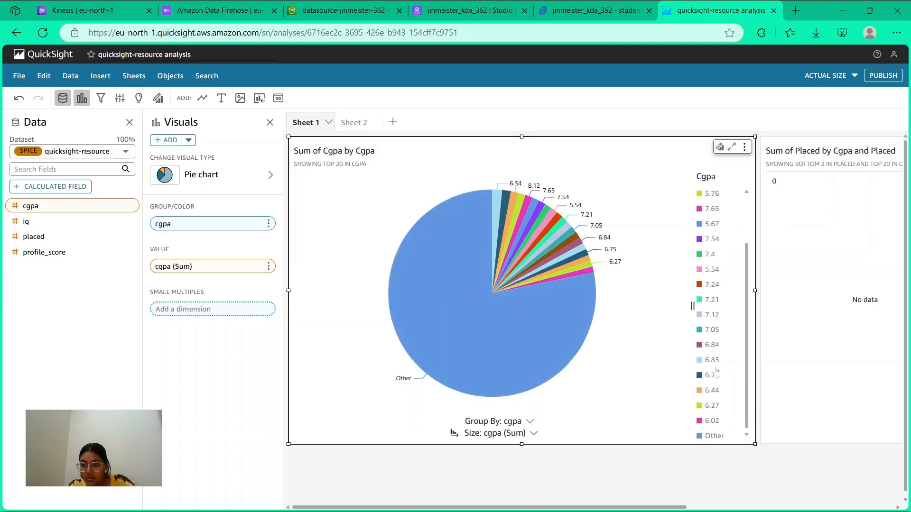
scroll(711, 313, "up", 2)
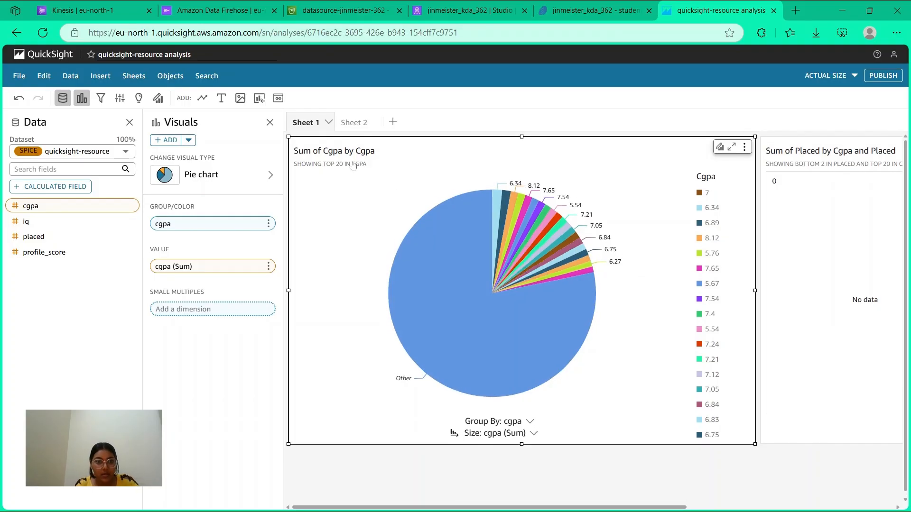
View the Sum of Cgpa by Placed and Iq bar chart across its width on Sheet 2, and return to Sheet 1
left_click(358, 124)
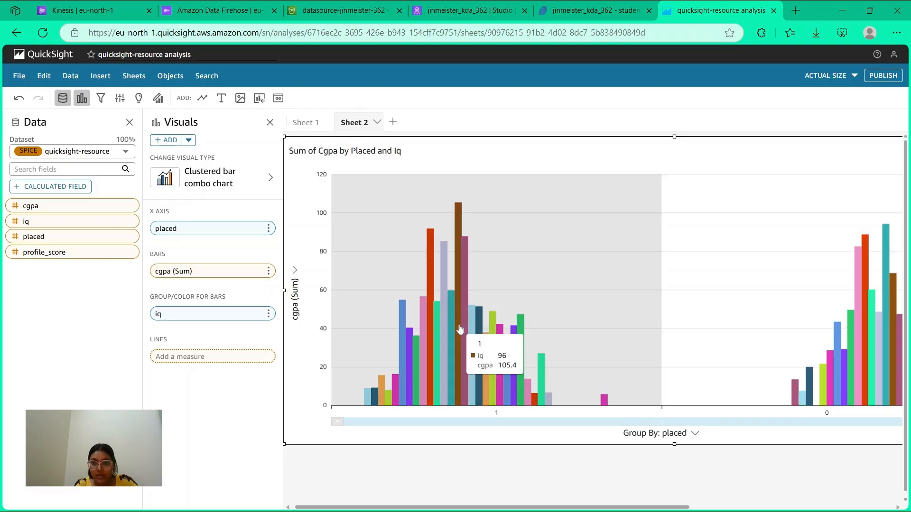
scroll(460, 328, "right", 2)
scroll(460, 328, "right", 3)
scroll(476, 358, "left", 4)
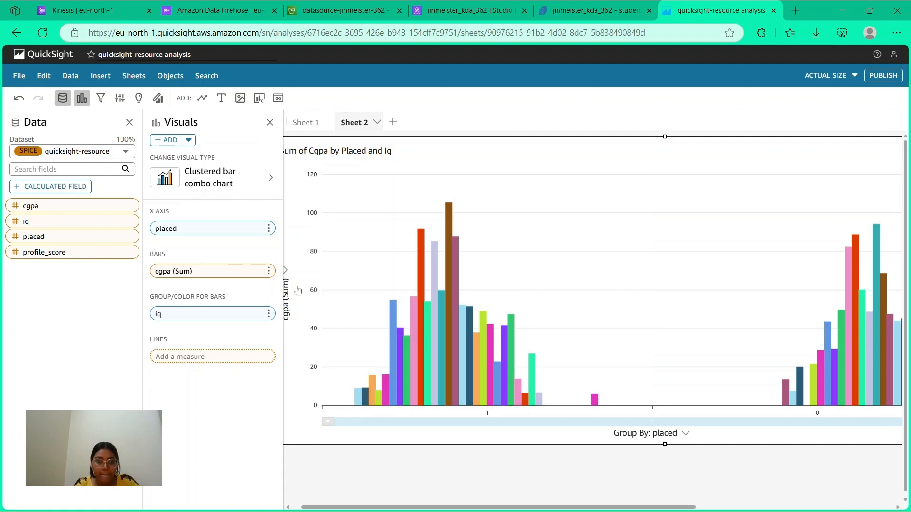
left_click(303, 122)
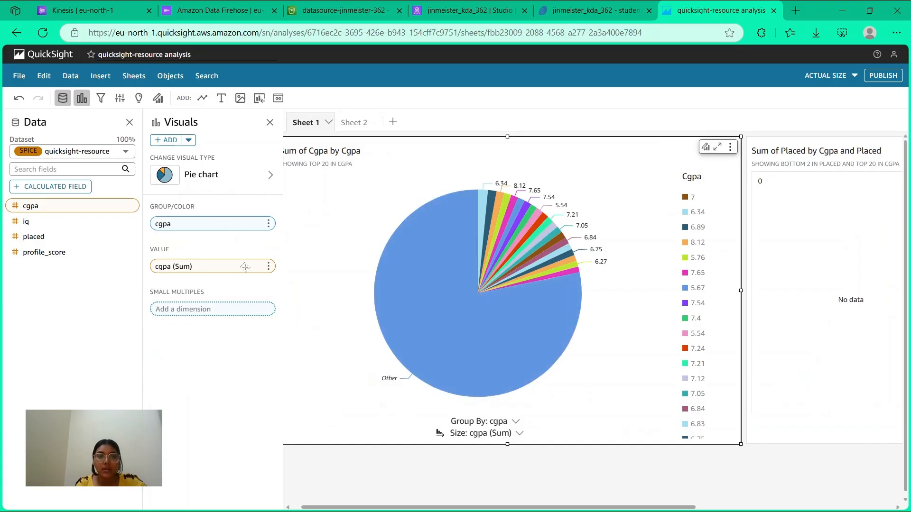
Sort the cgpa pie chart in ascending order, and look over the options of its cgpa value and its largest slice
left_click(267, 226)
mouse_move(300, 256)
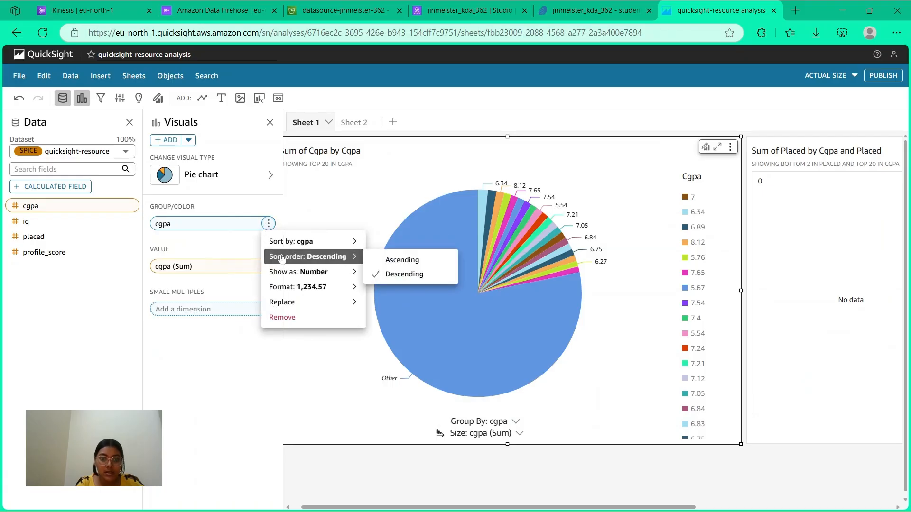
left_click(401, 260)
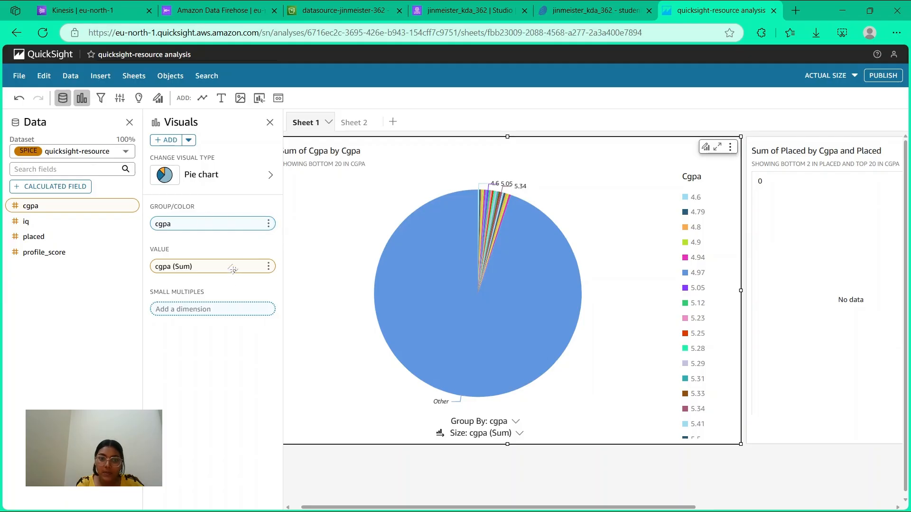
left_click(269, 266)
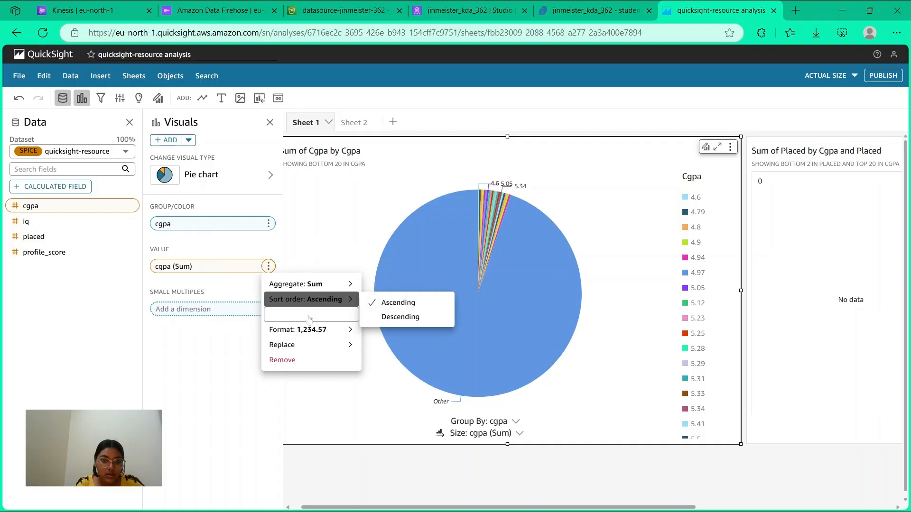
left_click(231, 384)
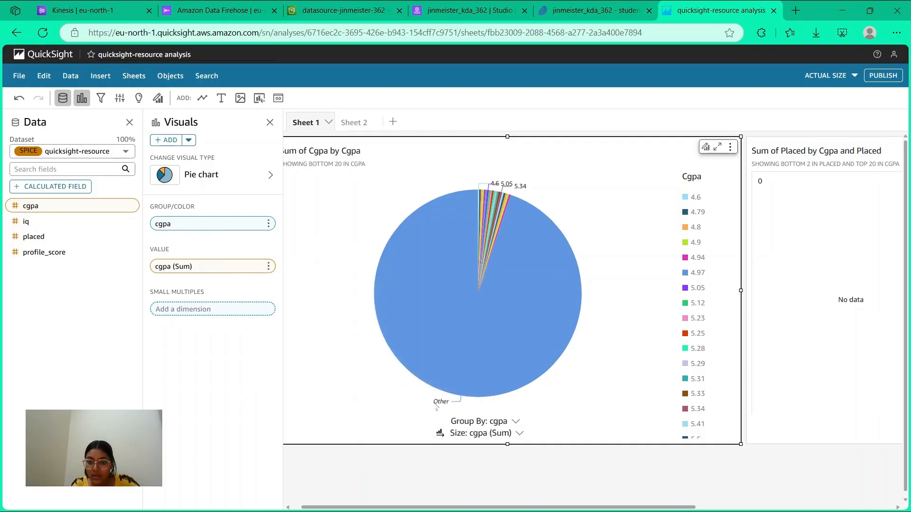
mouse_move(462, 330)
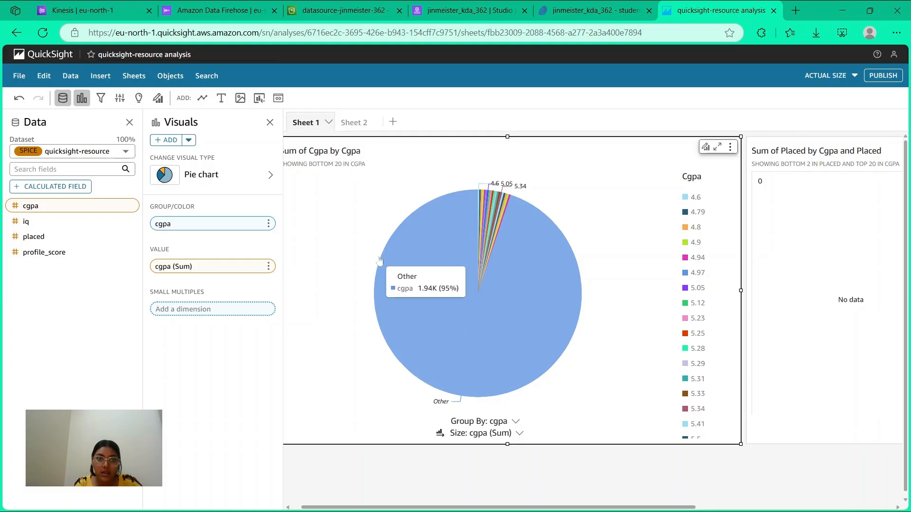
scroll(379, 261, "left", 1)
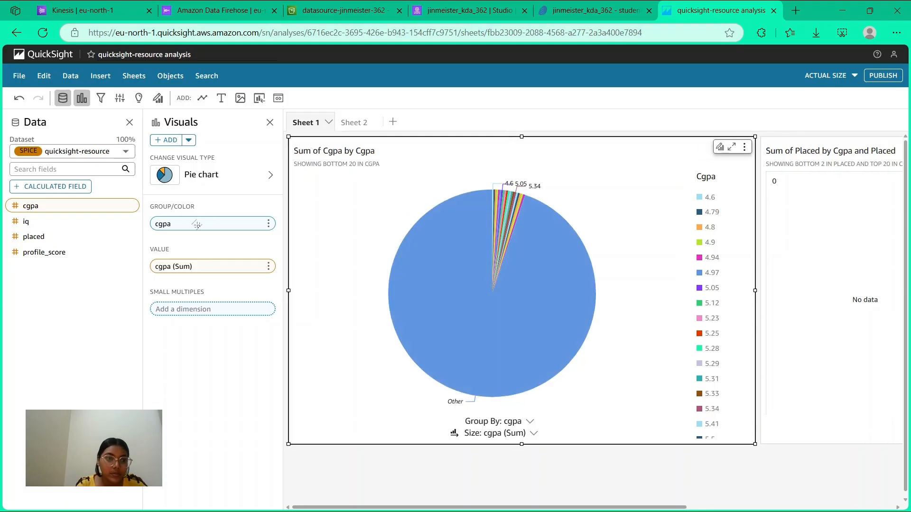
Make iq the pie chart's value in place of cgpa and set the sort order to Ascending
left_click(48, 221)
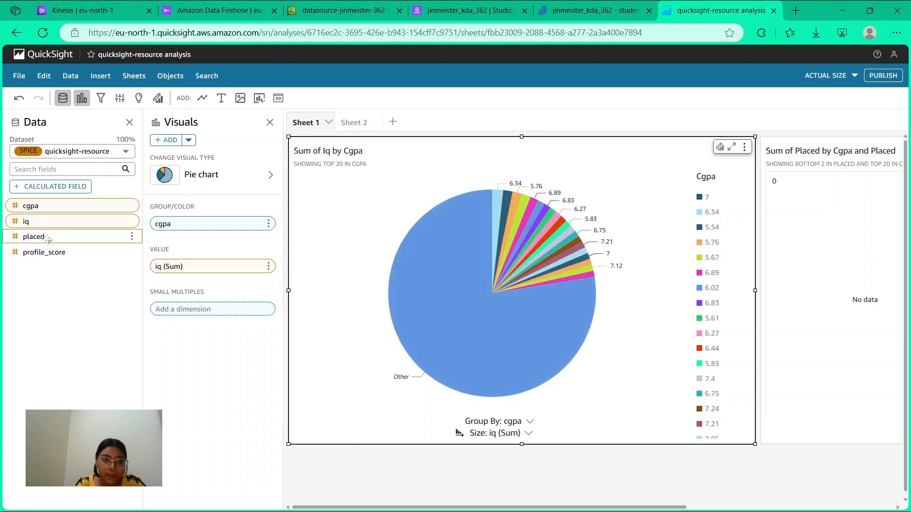
left_click(269, 223)
mouse_move(305, 246)
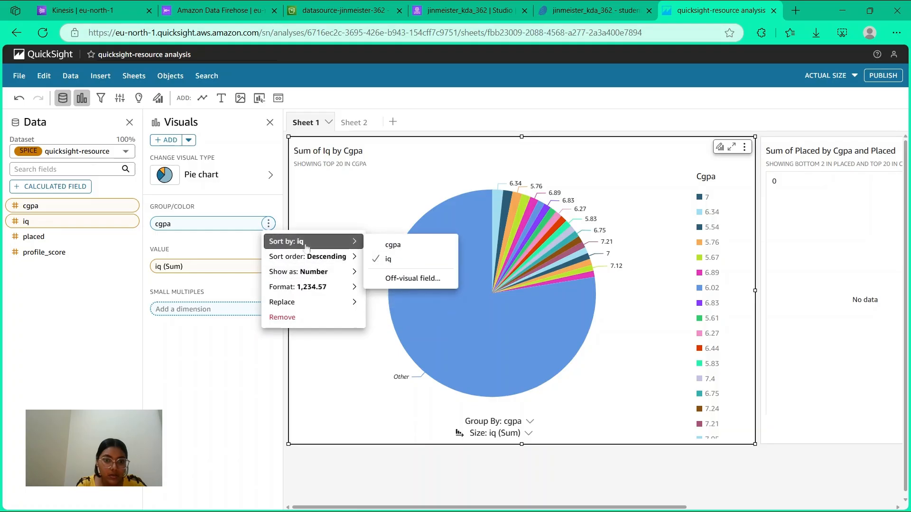
mouse_move(332, 257)
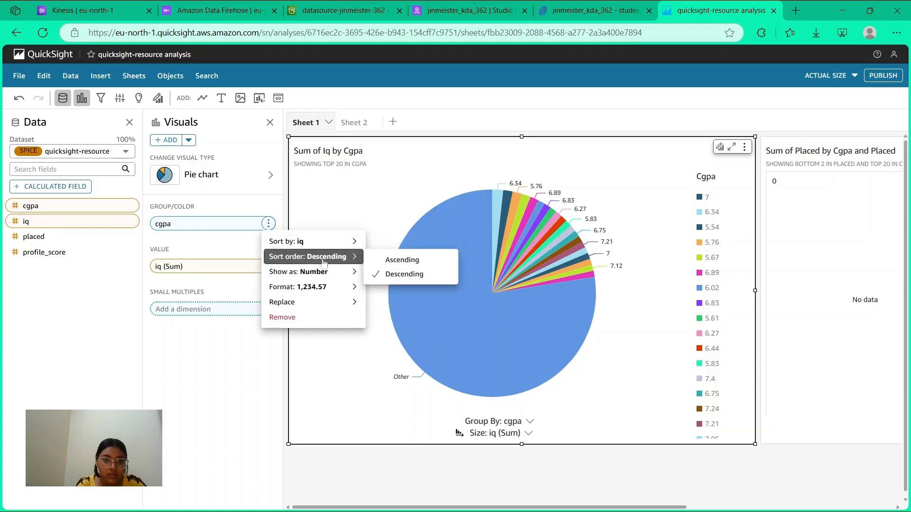
left_click(379, 262)
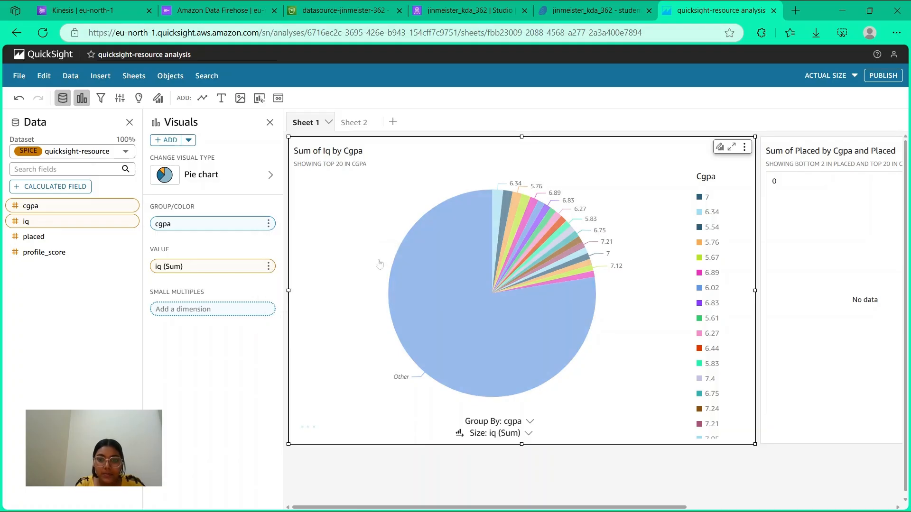
left_click(268, 266)
left_click(282, 290)
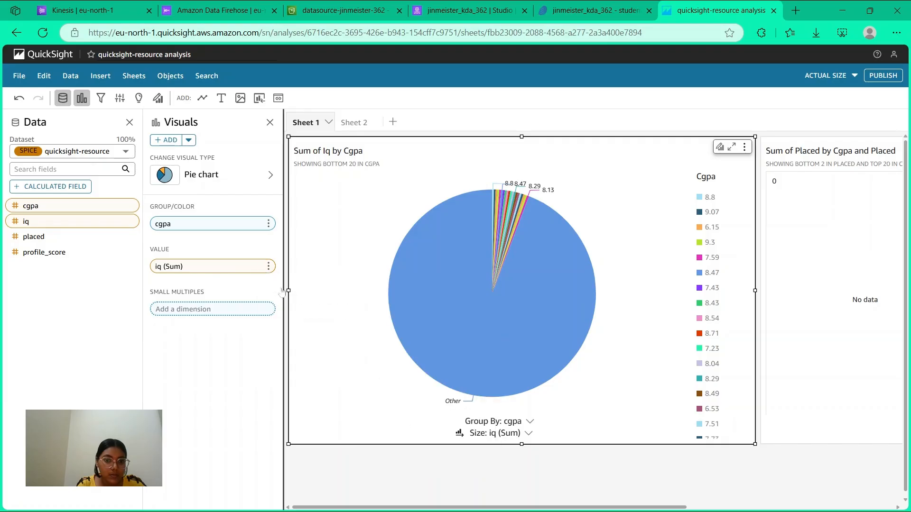
Change the aggregation of the pie chart's iq value to Max
left_click(269, 266)
mouse_move(317, 284)
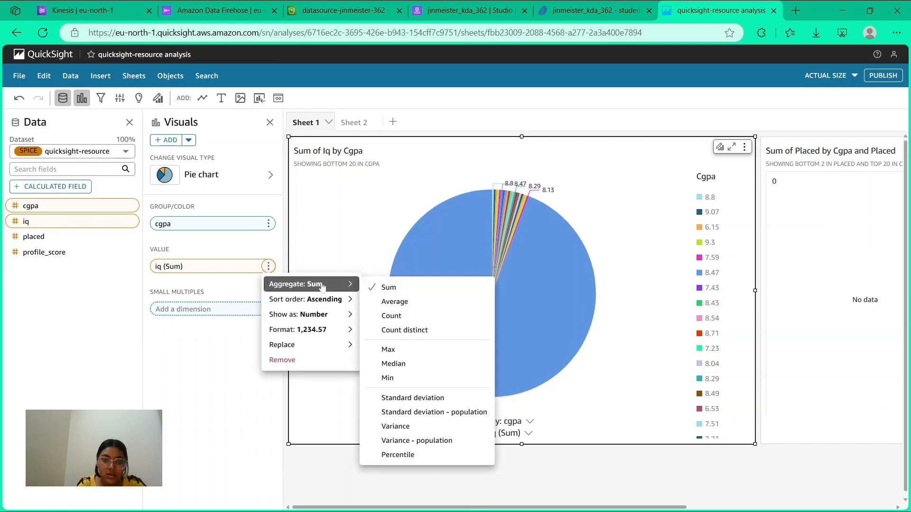
left_click(393, 351)
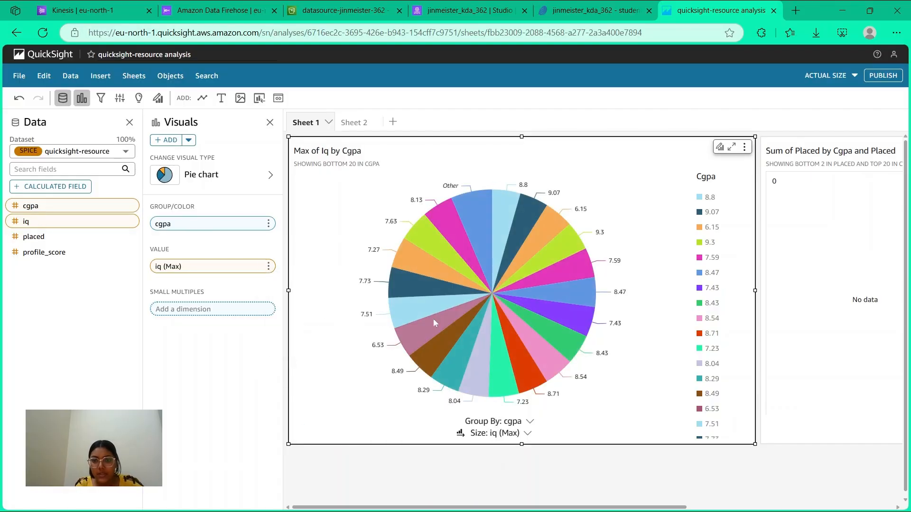
mouse_move(517, 272)
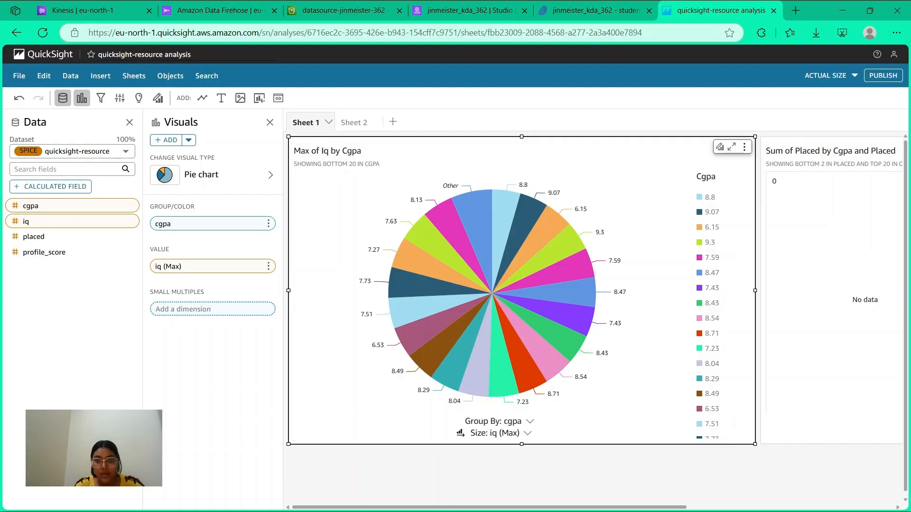
Switch to the student_placement_analysis Zeppelin notebook, review the placed count and percentage query results, and return to the QuickSight analysis
key("ctrl+shift+Tab")
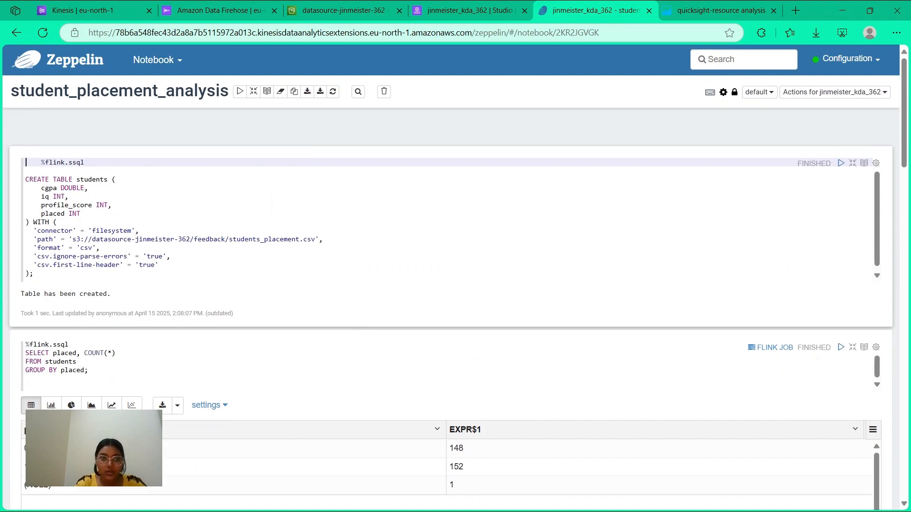
scroll(570, 256, "down", 6)
scroll(570, 256, "down", 15)
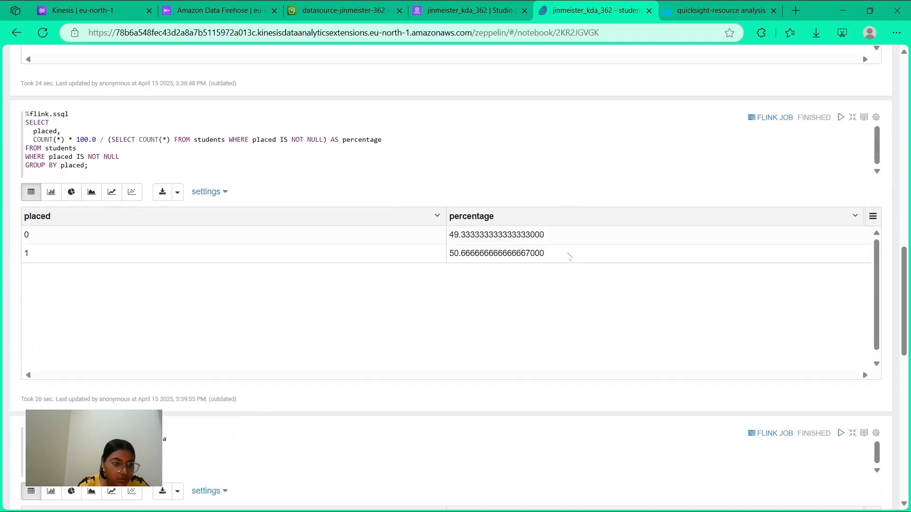
scroll(456, 256, "up", 15)
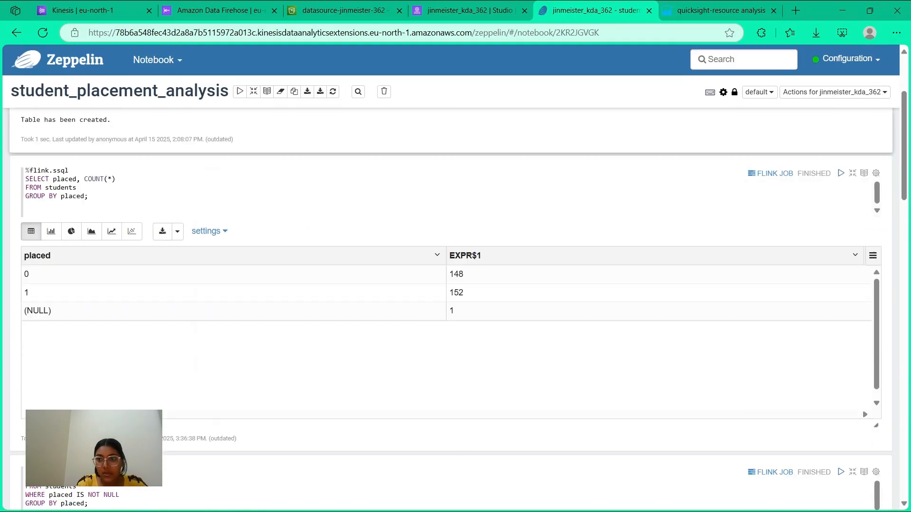
left_click(734, 6)
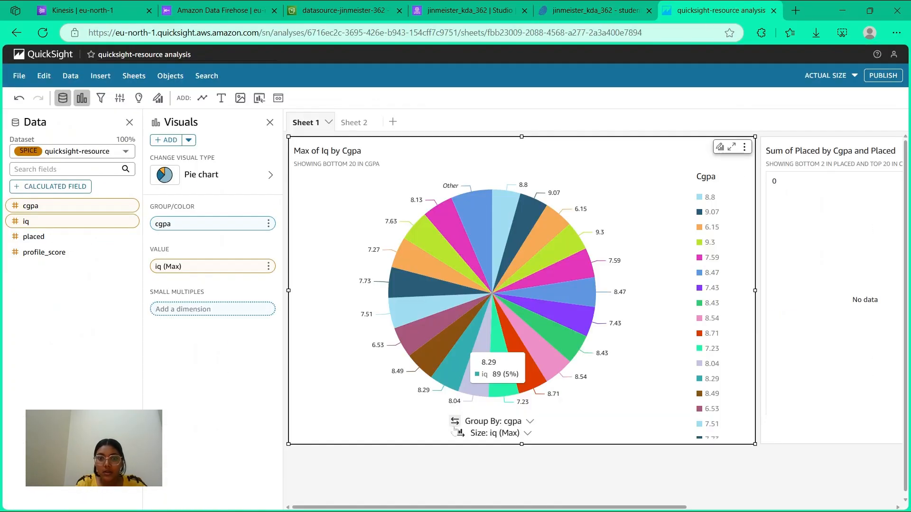
Widen the Visuals pane slightly and make placed the pie chart's value in place of iq
mouse_move(284, 383)
left_mouse_down()
mouse_move(266, 383)
mouse_move(281, 384)
left_mouse_up()
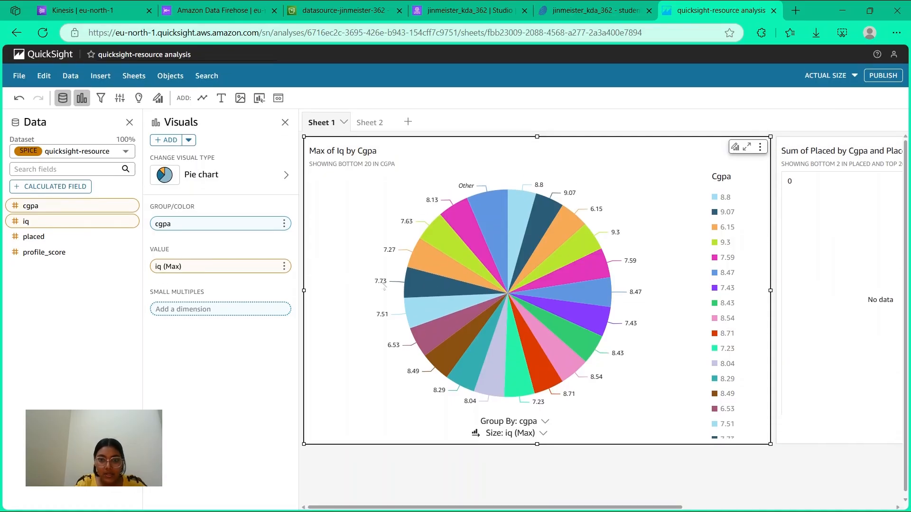
scroll(515, 267, "down", 1)
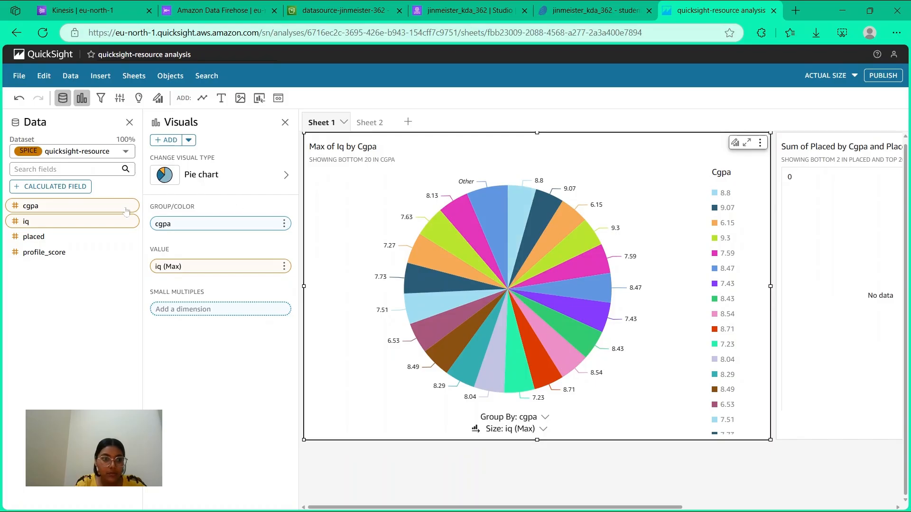
left_click_drag(86, 236, 182, 247)
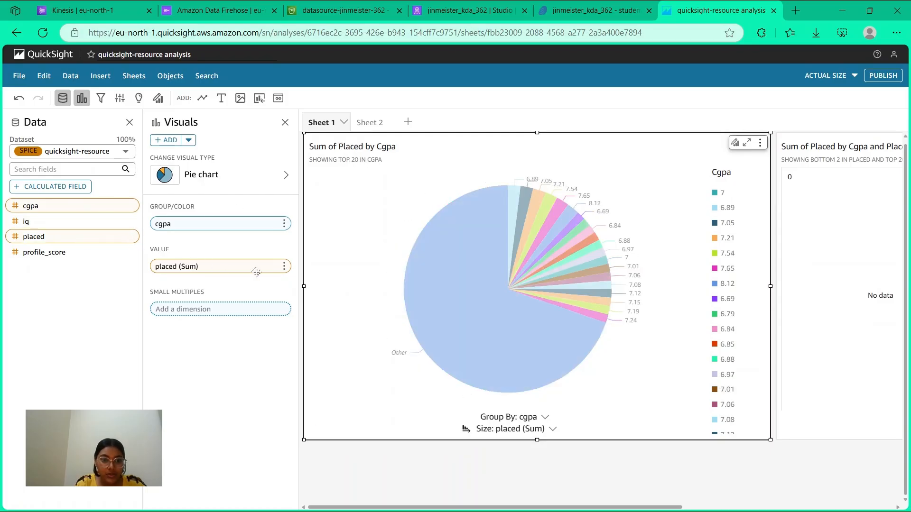
left_click(284, 266)
mouse_move(313, 284)
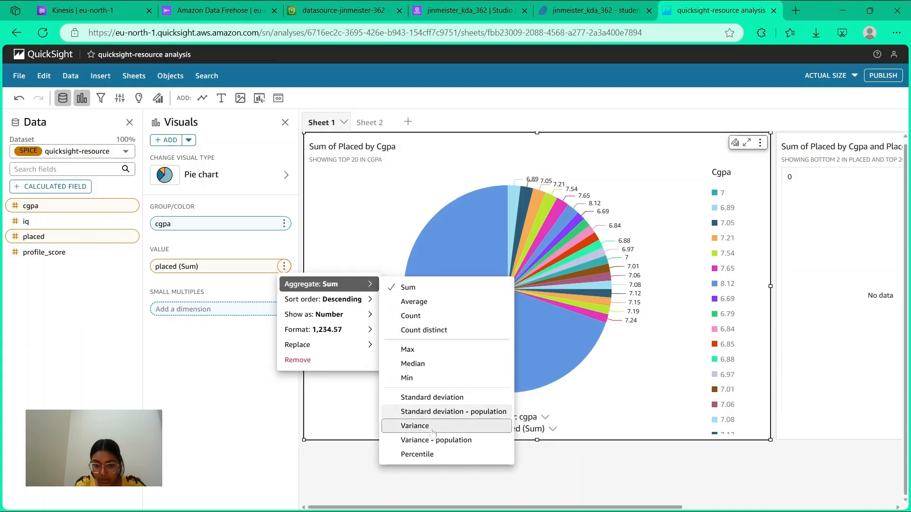
left_click(432, 455)
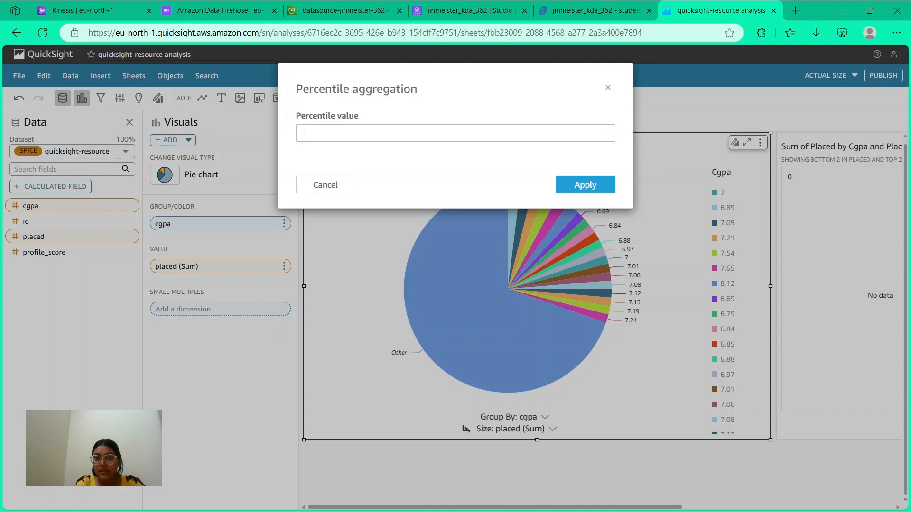
left_click(607, 88)
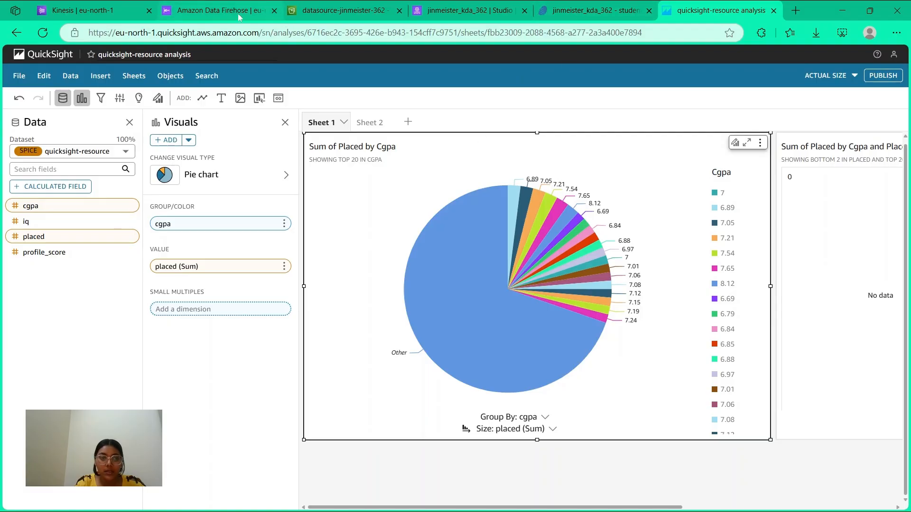
mouse_move(431, 273)
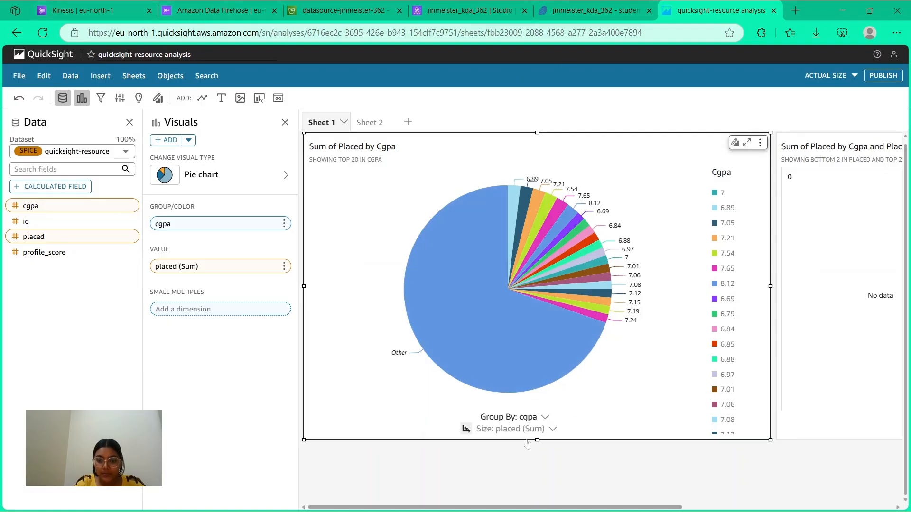